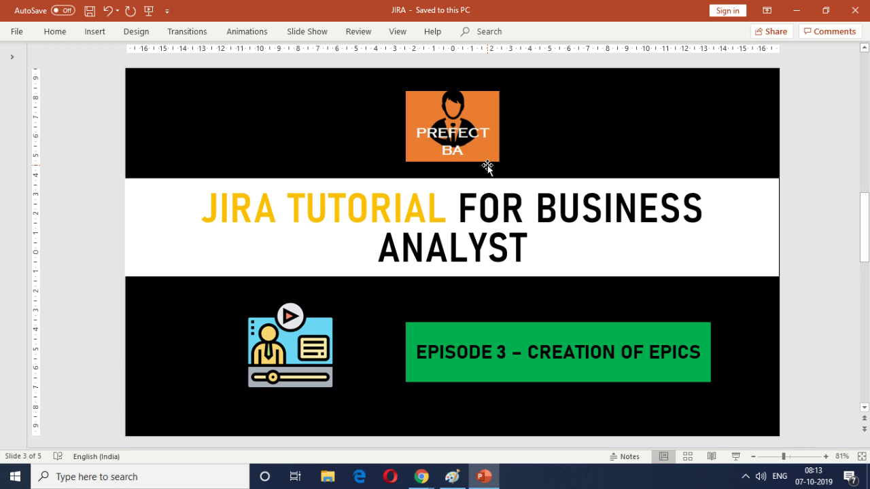
Scroll the presentation to slide 4, the User Story Map with Browse, Order, Pay and Track epics
scroll(487, 166, down, 1)
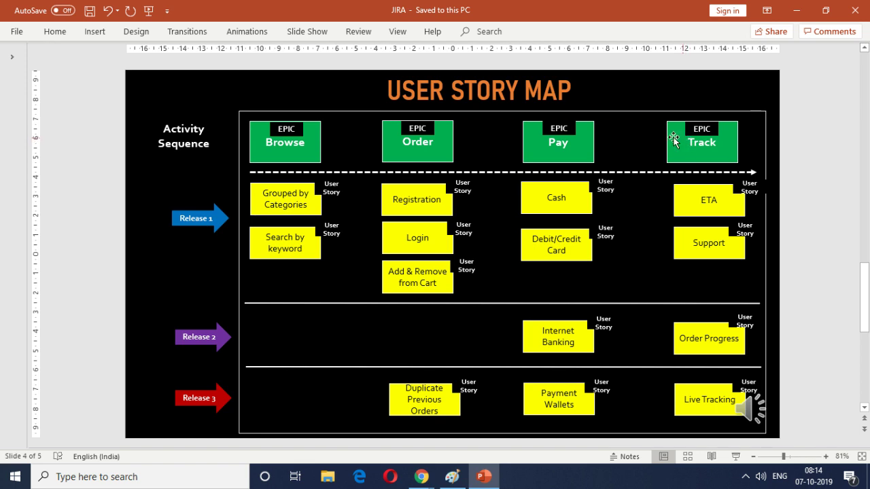
Bring up the empty ABC board backlog in Jira and show its Epics panel
mouse_move(414, 481)
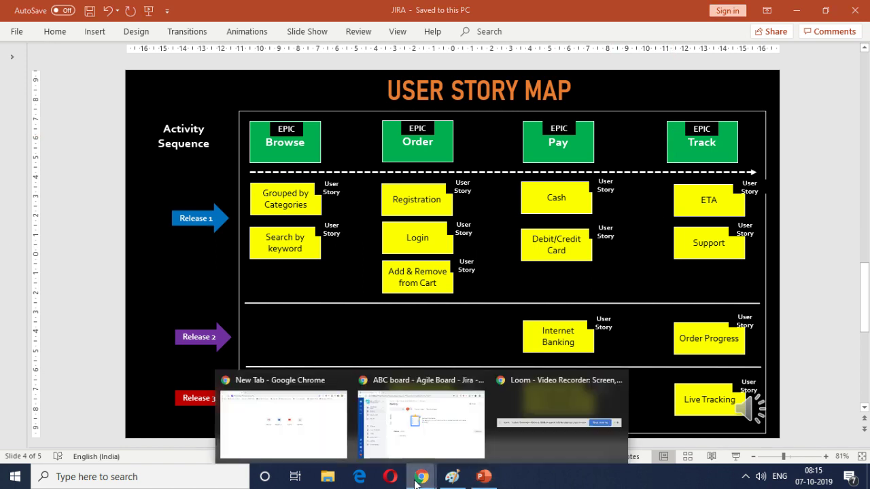
click(424, 426)
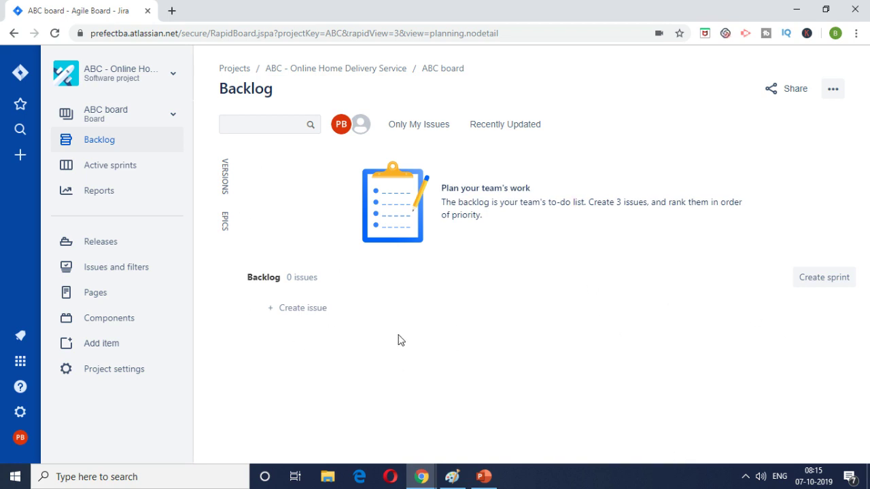
click(230, 228)
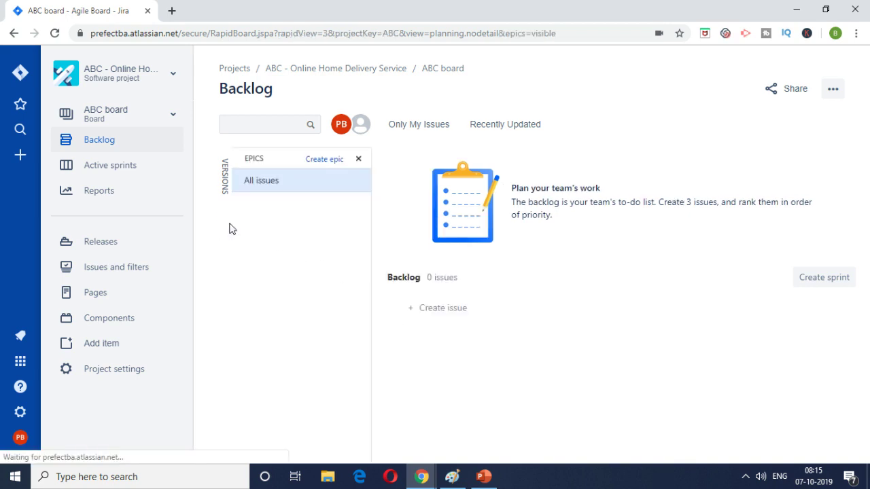
Start a new ABC epic, keeping Epic as the issue type, and open Configure fields
click(332, 161)
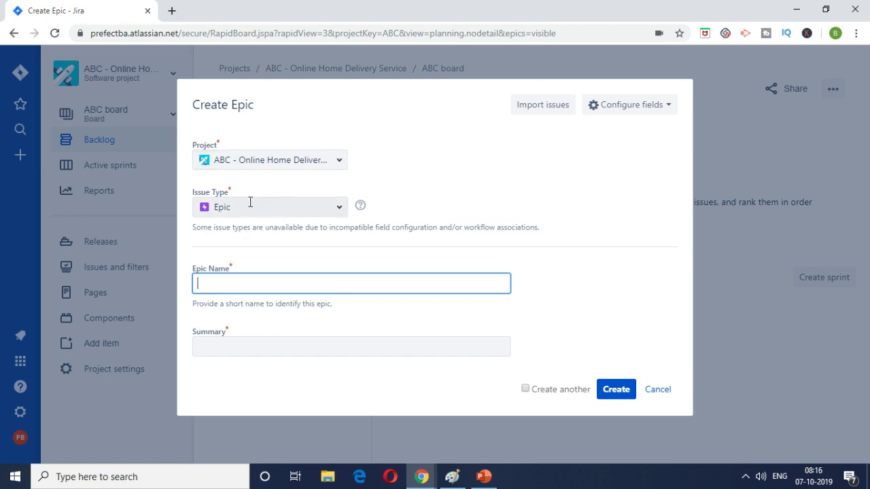
click(339, 210)
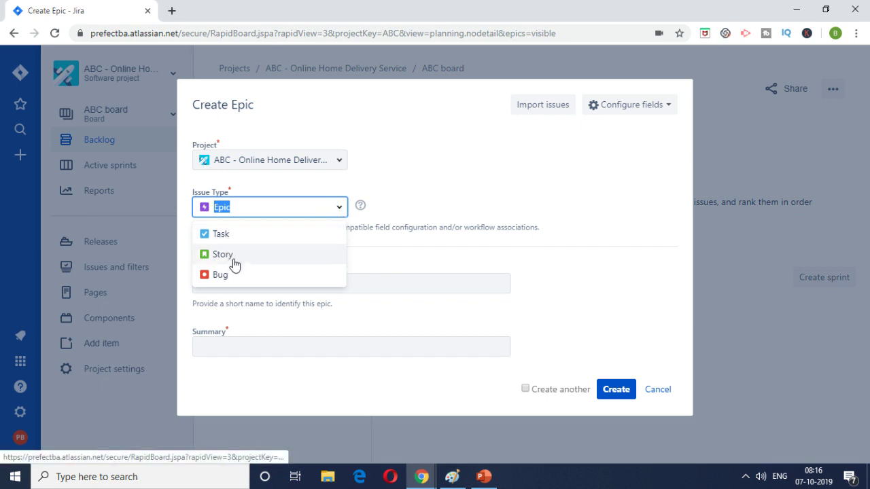
click(398, 200)
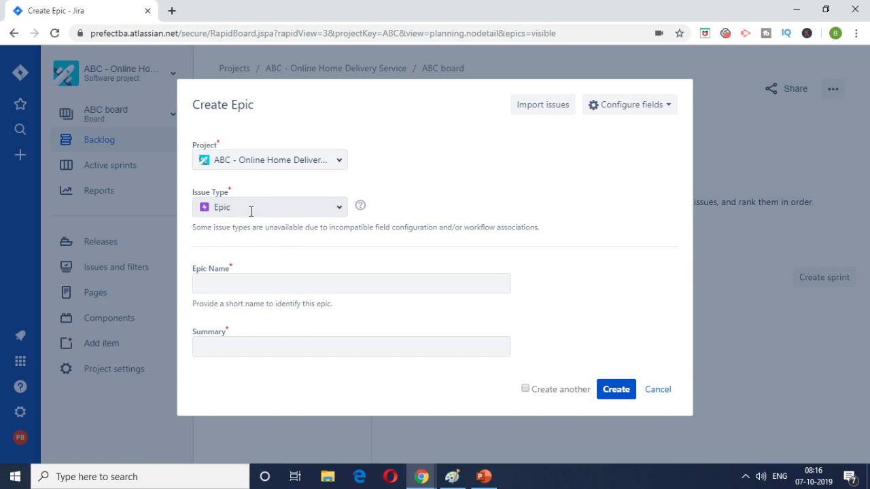
click(269, 280)
click(270, 346)
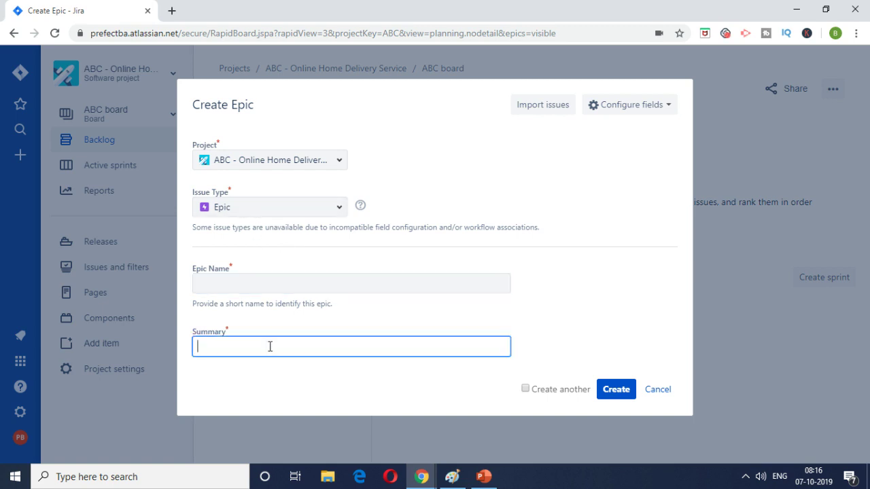
click(646, 108)
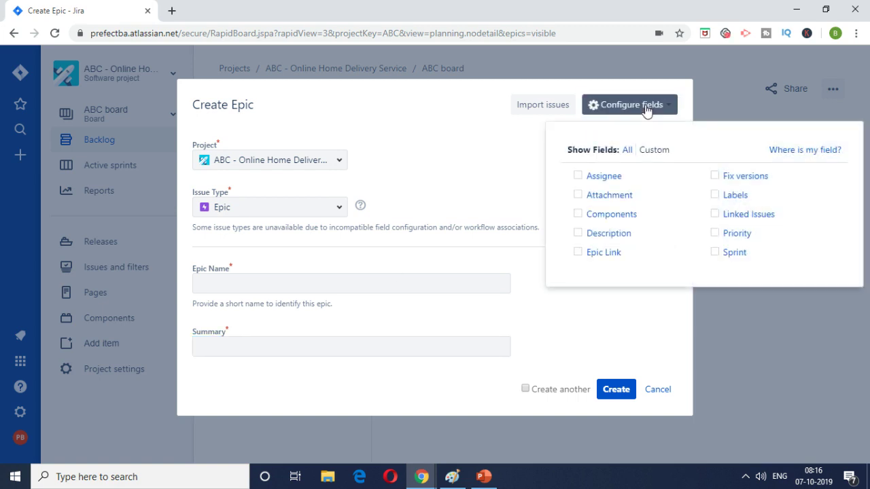
Show all fields on the Create Epic form and review them
click(629, 156)
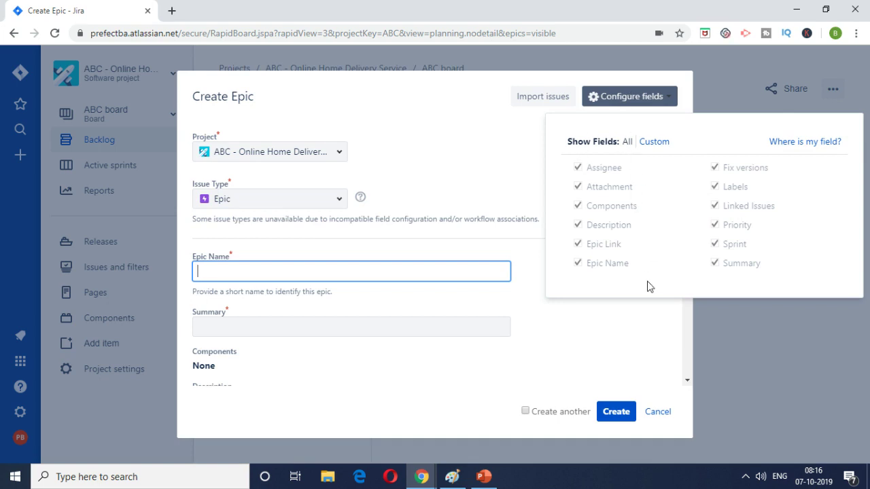
click(662, 342)
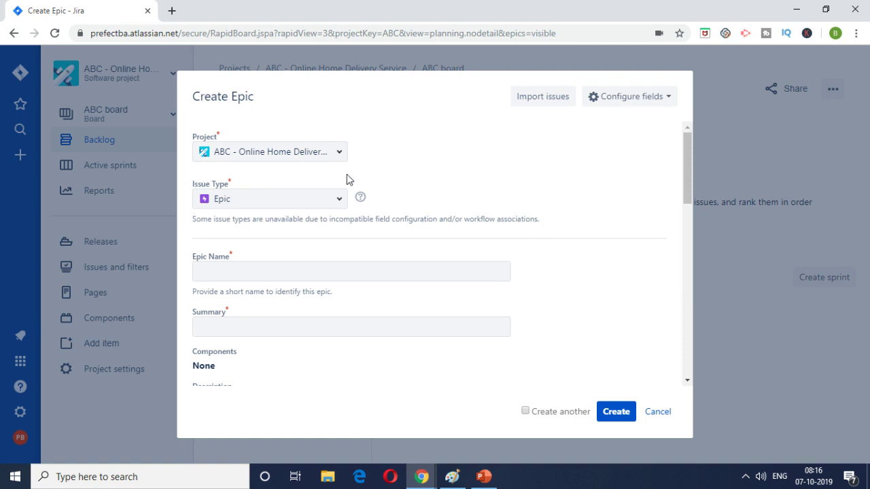
scroll(387, 292, down, 3)
scroll(387, 292, down, 5)
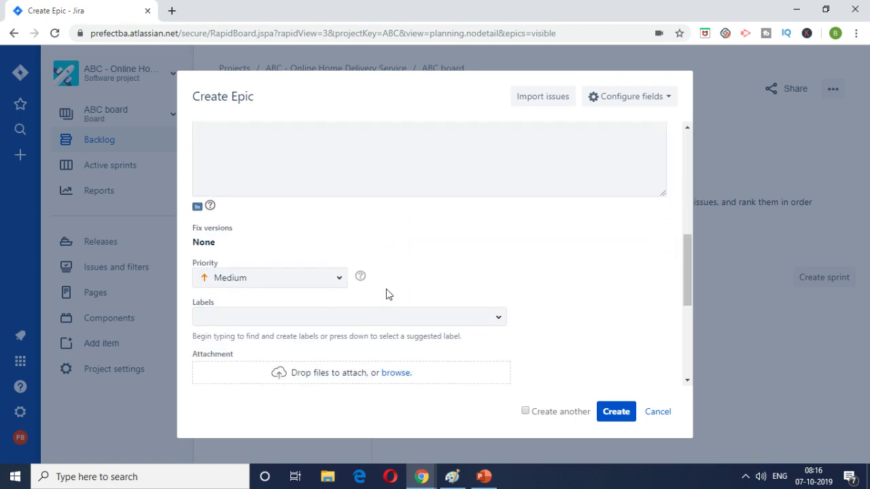
scroll(387, 292, up, 10)
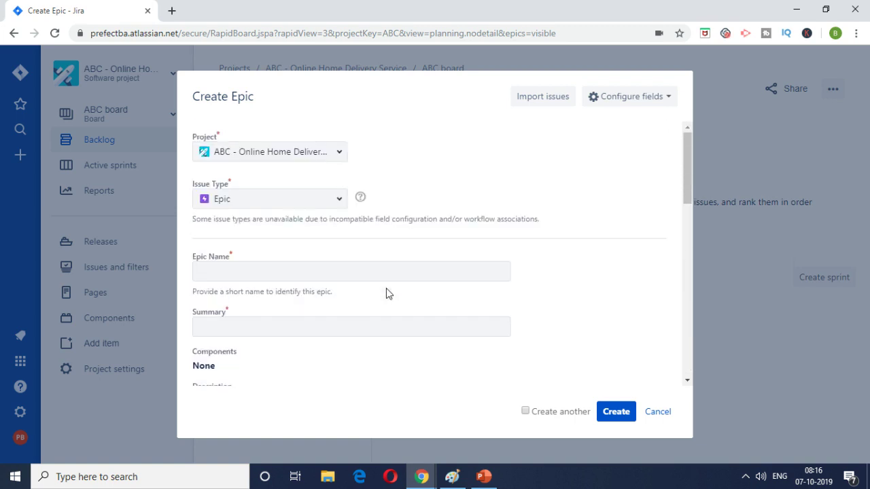
scroll(252, 246, down, 1)
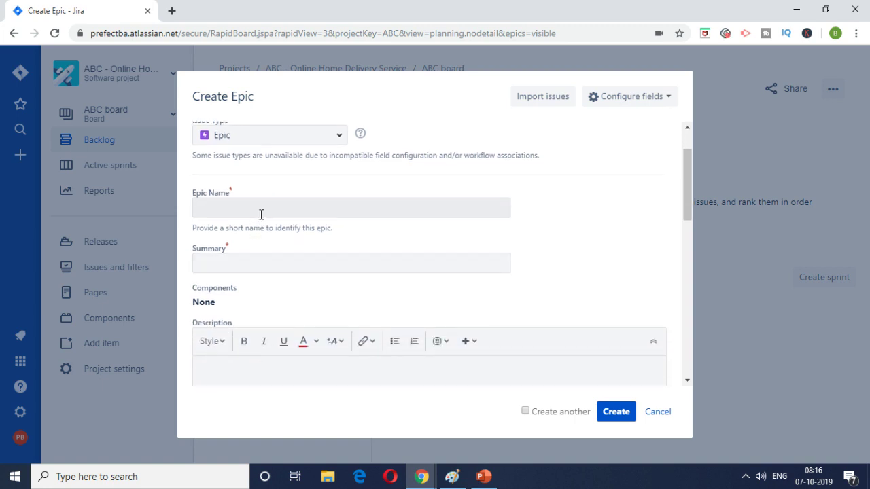
scroll(254, 262, down, 1)
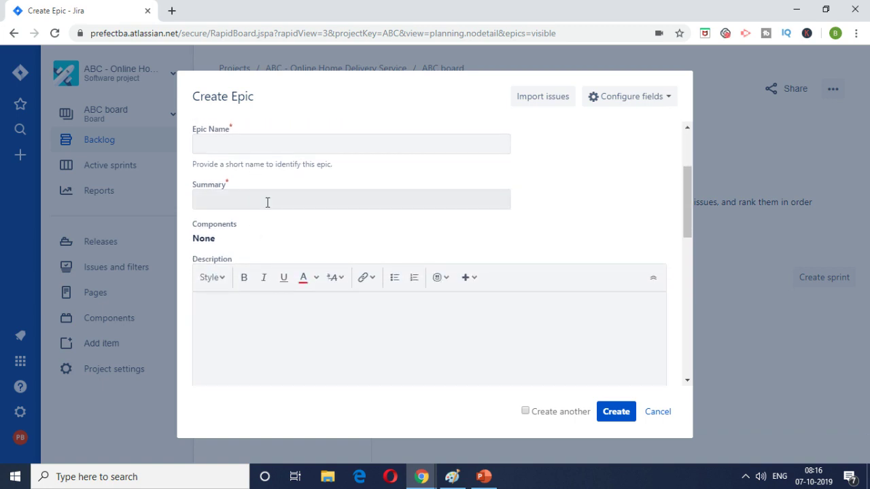
scroll(266, 201, down, 1)
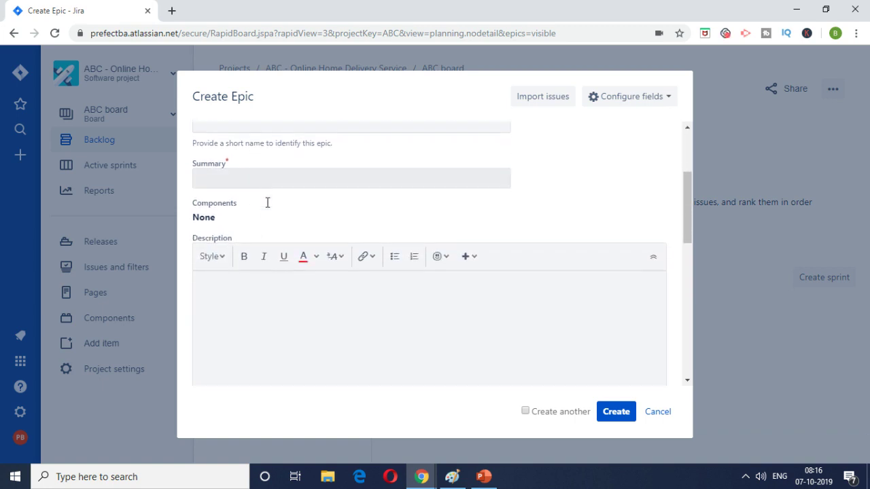
scroll(272, 267, up, 2)
scroll(272, 267, down, 2)
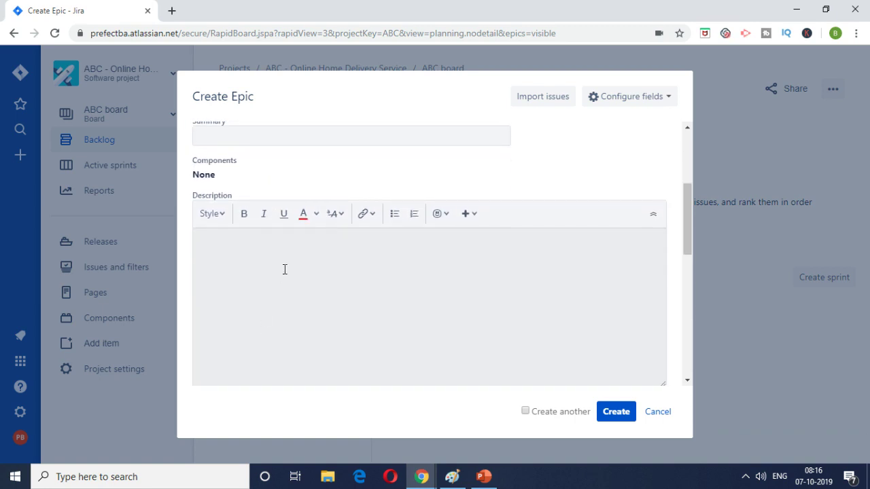
scroll(285, 269, down, 1)
scroll(285, 269, down, 2)
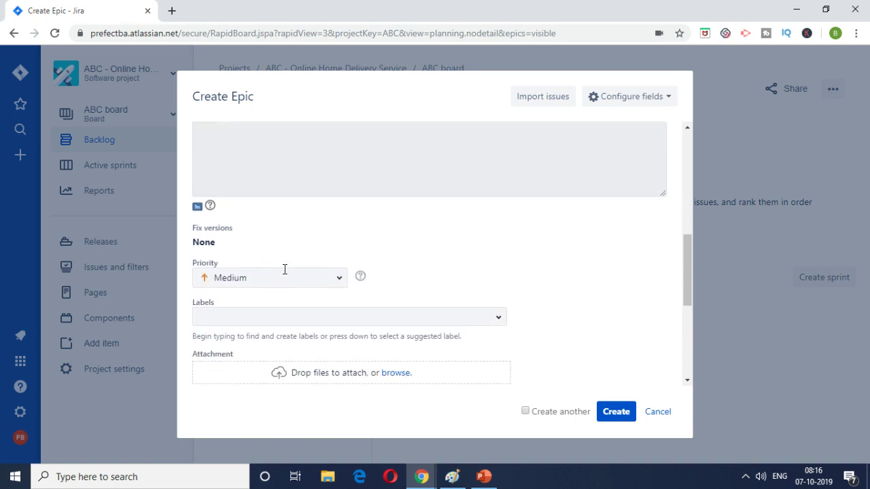
Leave Priority at Medium, focus Epic Name, and switch back to the User Story Map slide
click(340, 285)
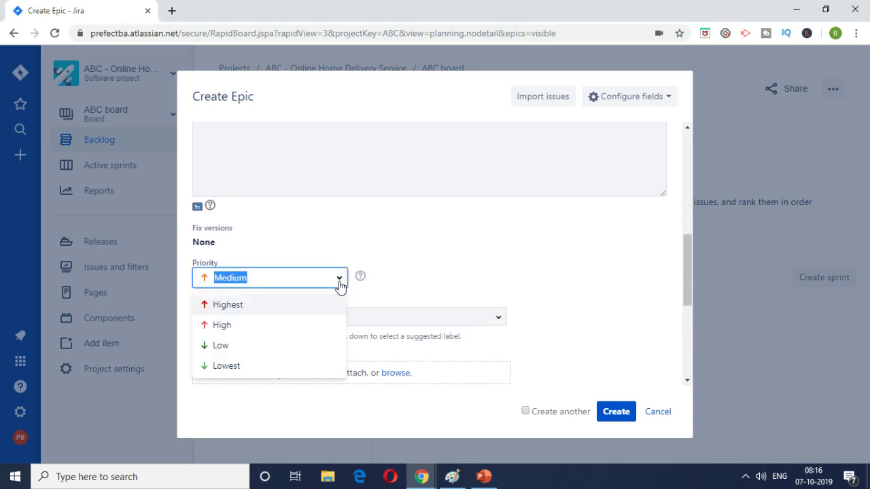
click(339, 285)
scroll(339, 288, down, 2)
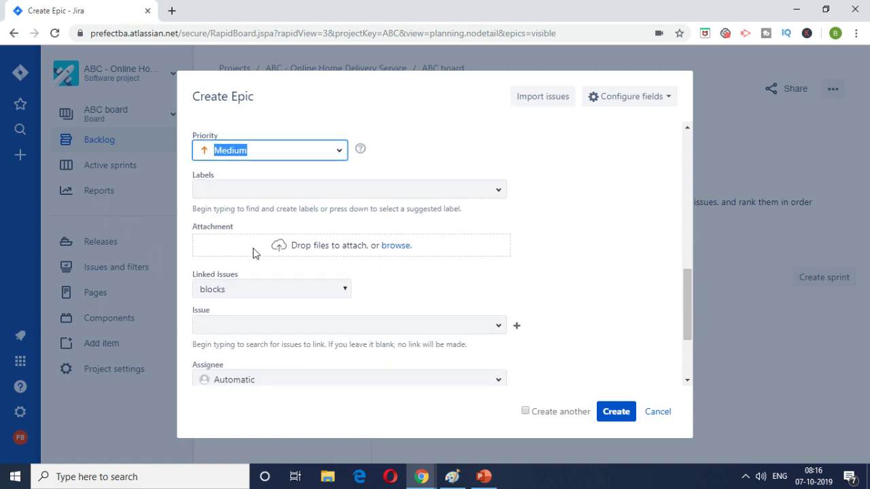
scroll(296, 250, down, 1)
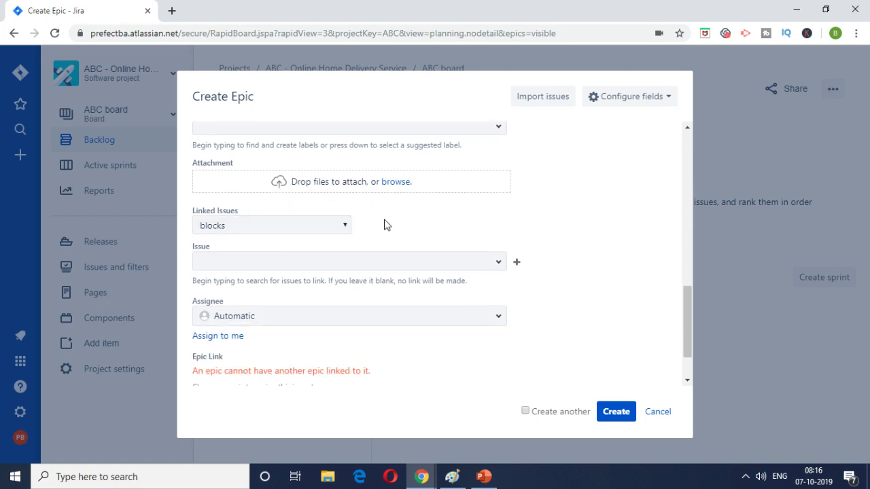
scroll(387, 224, down, 1)
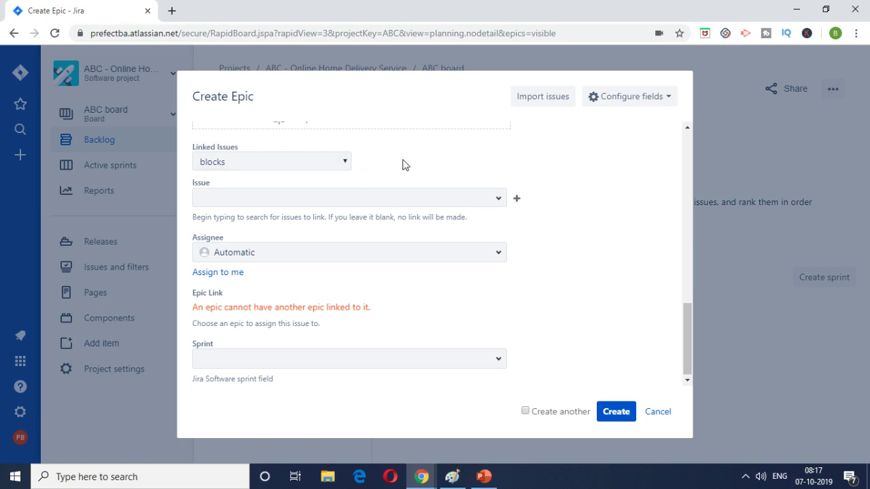
scroll(414, 195, up, 2)
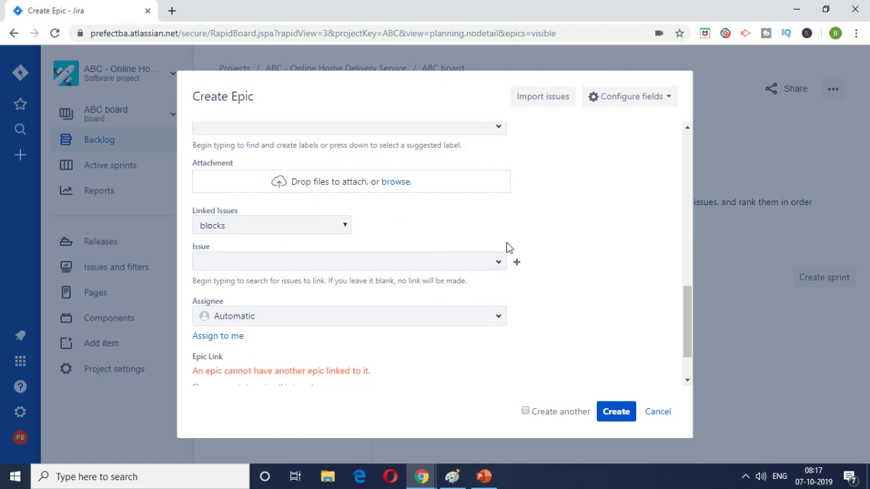
scroll(505, 235, down, 2)
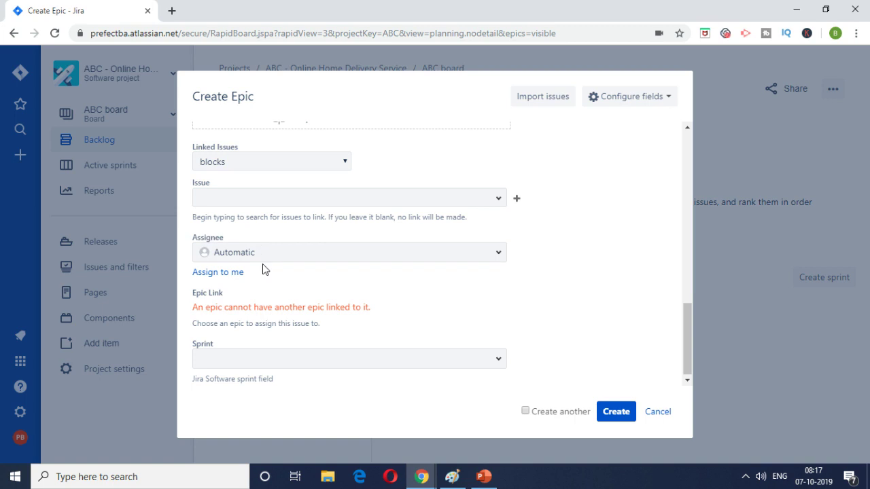
scroll(265, 261, down, 1)
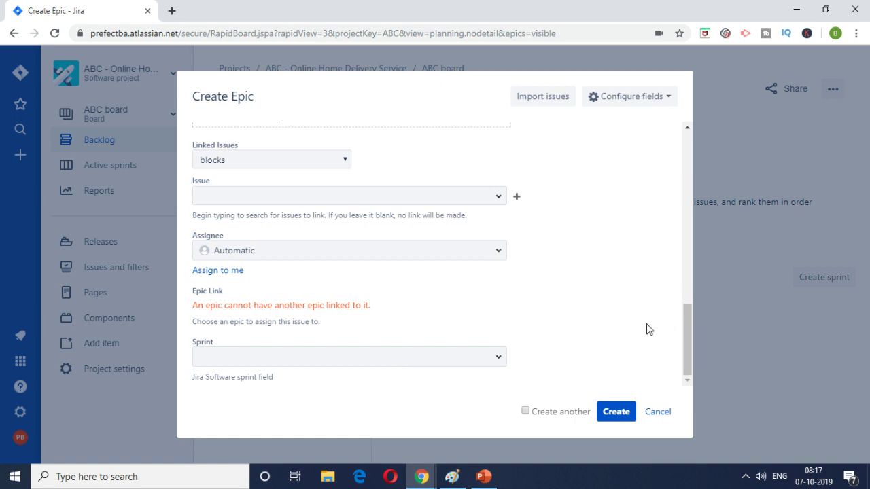
scroll(646, 330, up, 10)
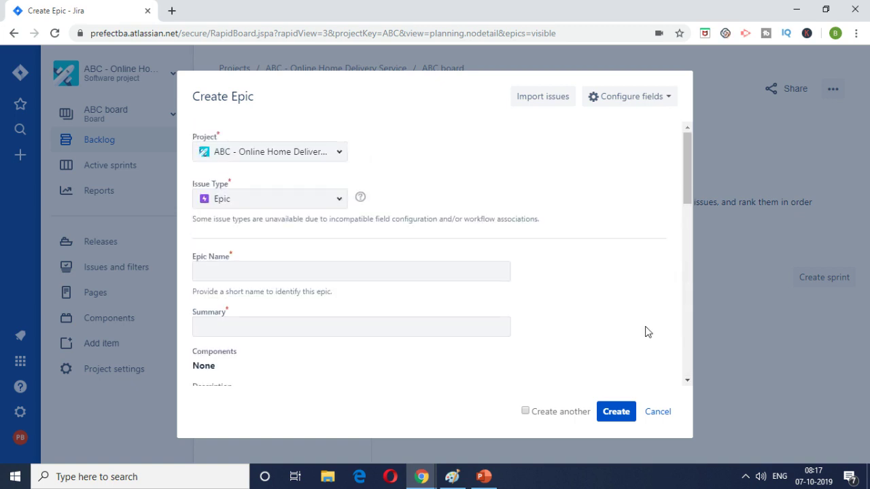
click(324, 271)
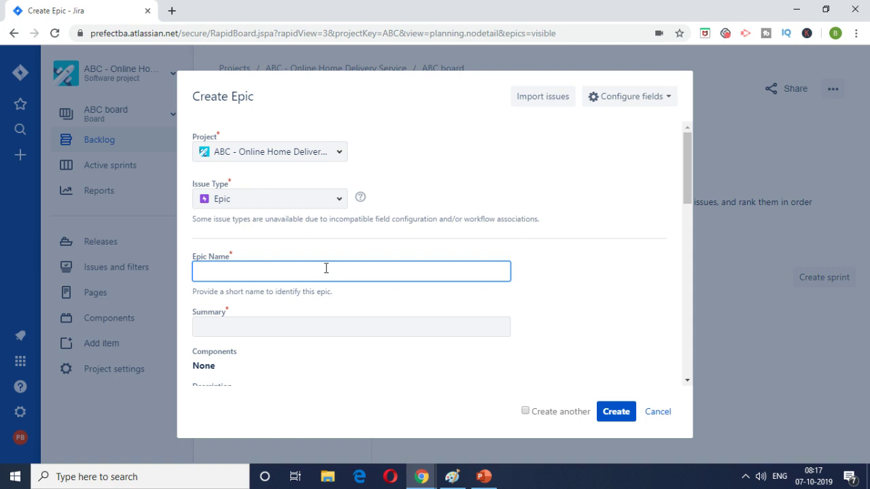
key(alt+Tab)
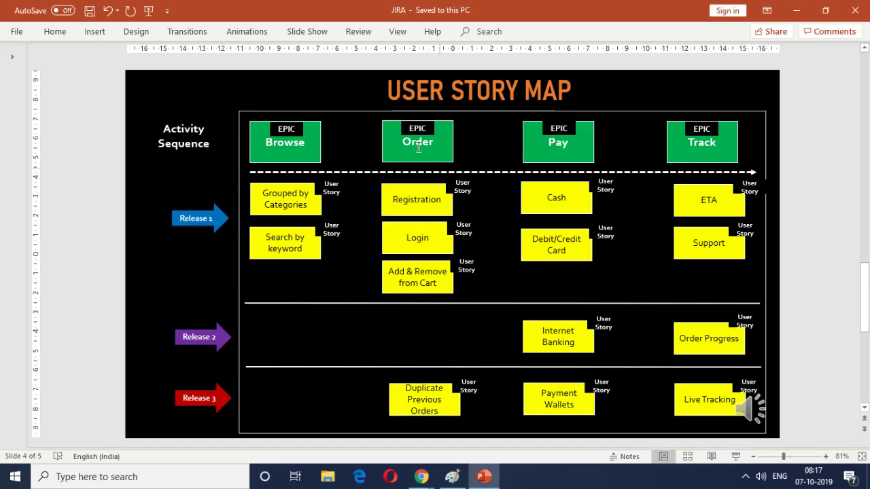
Enter 'Provide the ability to the customer to browse and search the food menu' as Epic Name and Summary
key(alt+Tab)
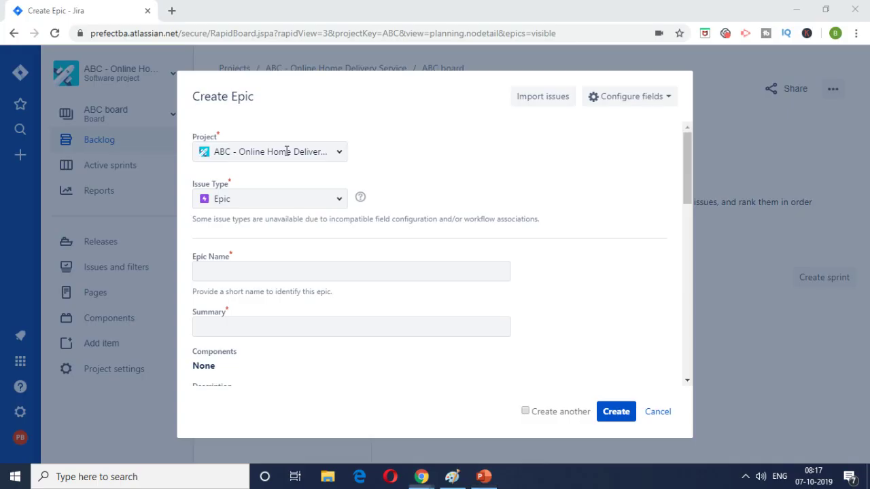
text(Provide the a)
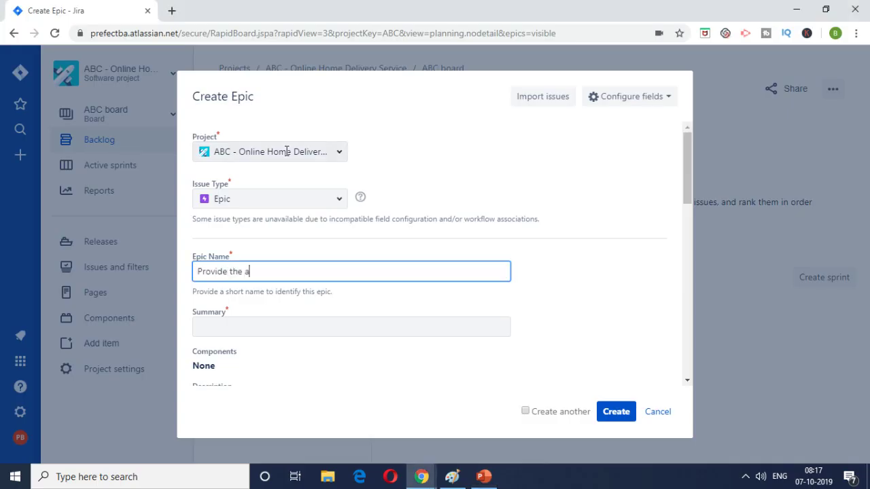
text(bility to the customer to )
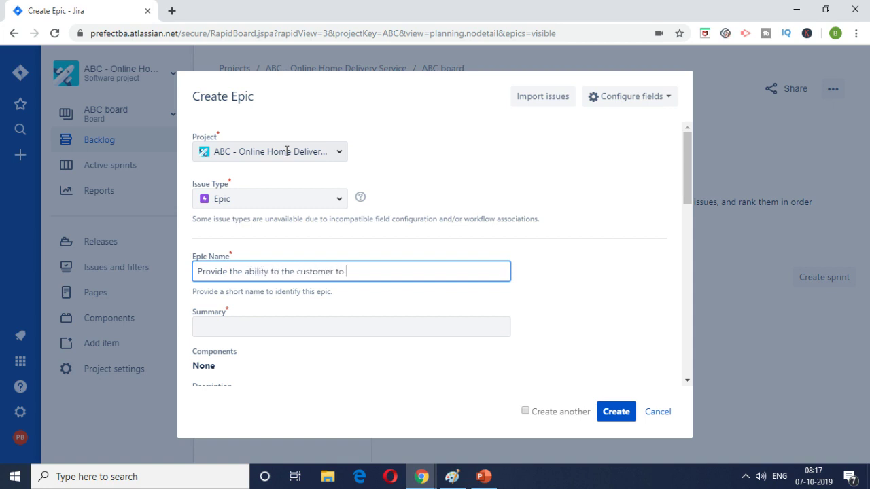
text(browse and search the food menu)
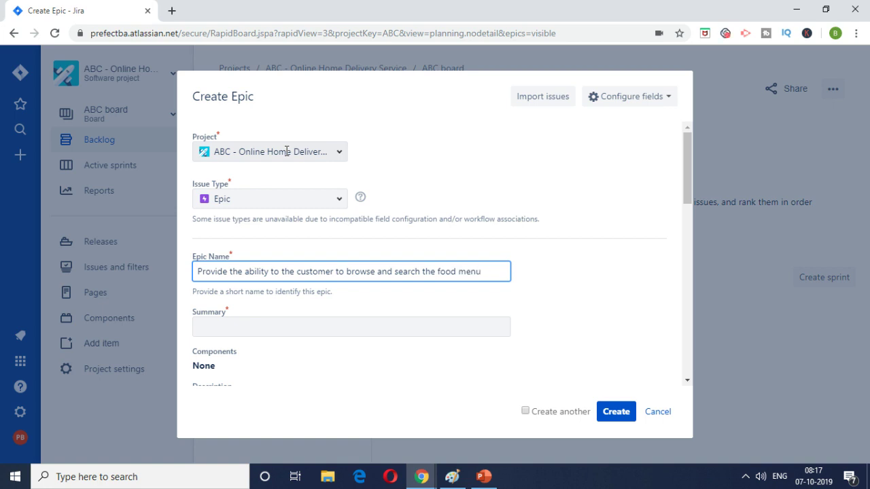
key(ctrl+a)
key(ctrl+c)
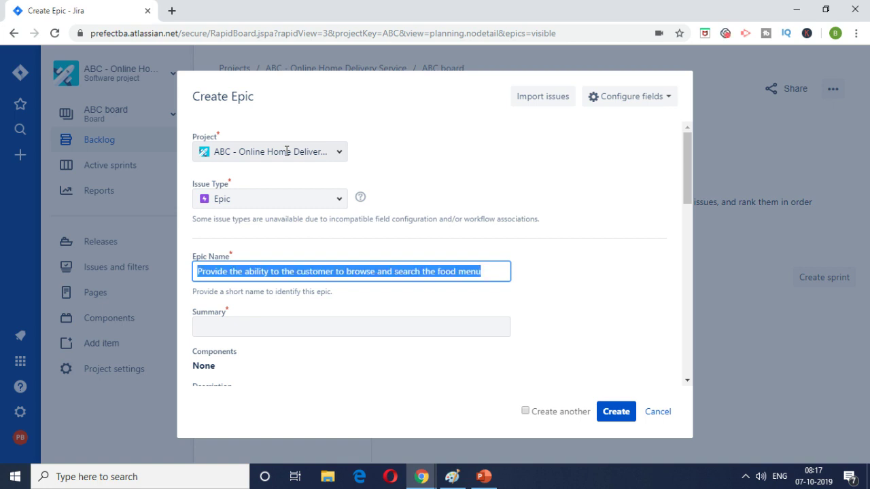
click(265, 319)
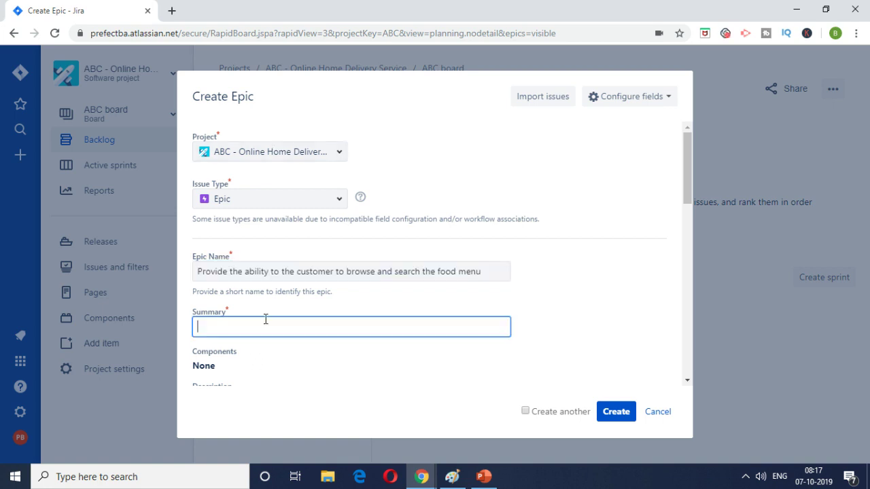
key(ctrl+v)
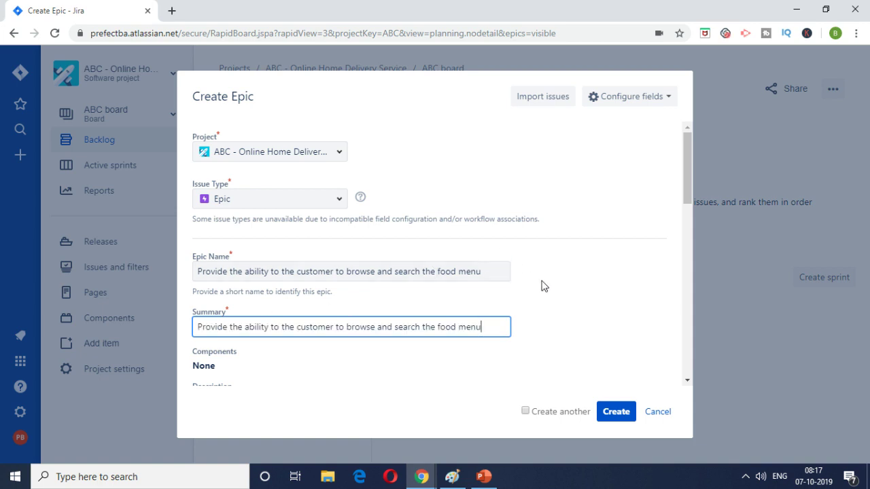
scroll(544, 286, down, 2)
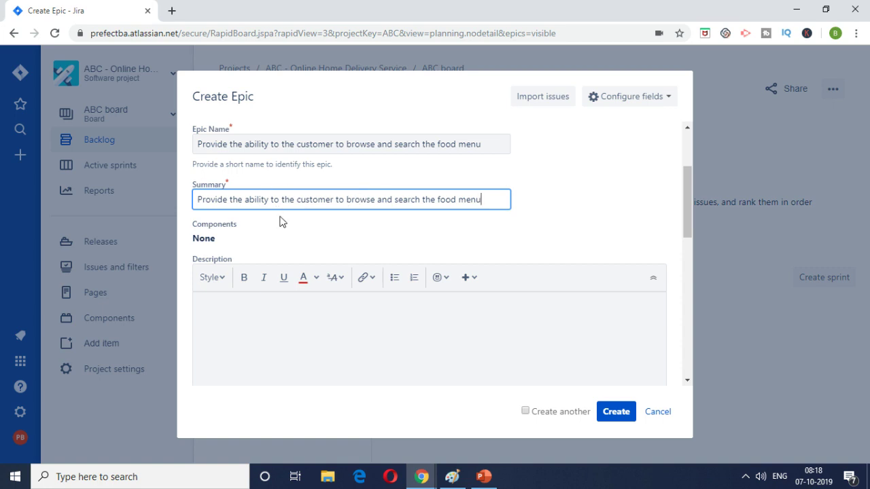
click(256, 321)
Paste the epic text into Description and set Priority to Highest
key(ctrl+v)
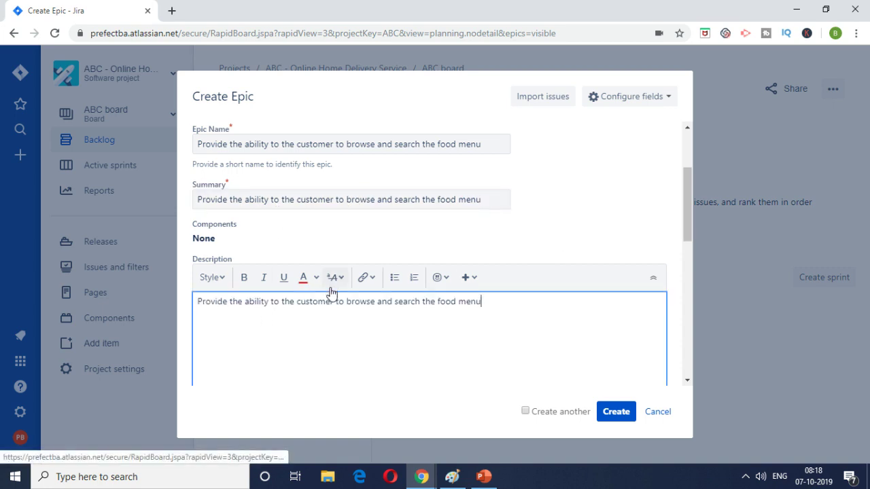
scroll(652, 239, up, 2)
scroll(266, 262, down, 3)
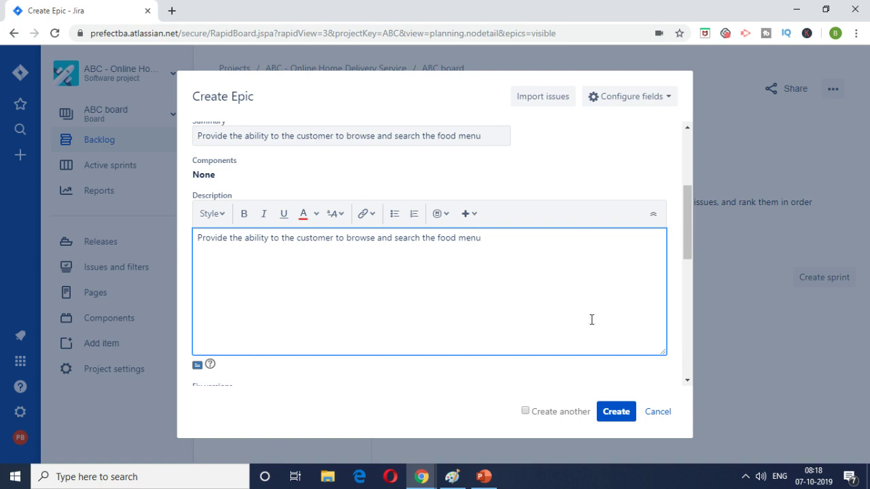
scroll(417, 291, down, 1)
scroll(418, 290, down, 1)
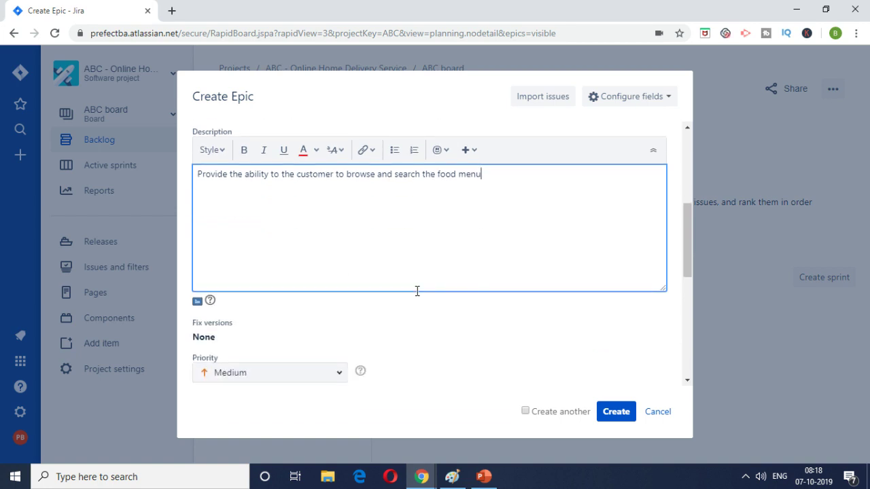
scroll(369, 254, up, 3)
scroll(394, 301, down, 3)
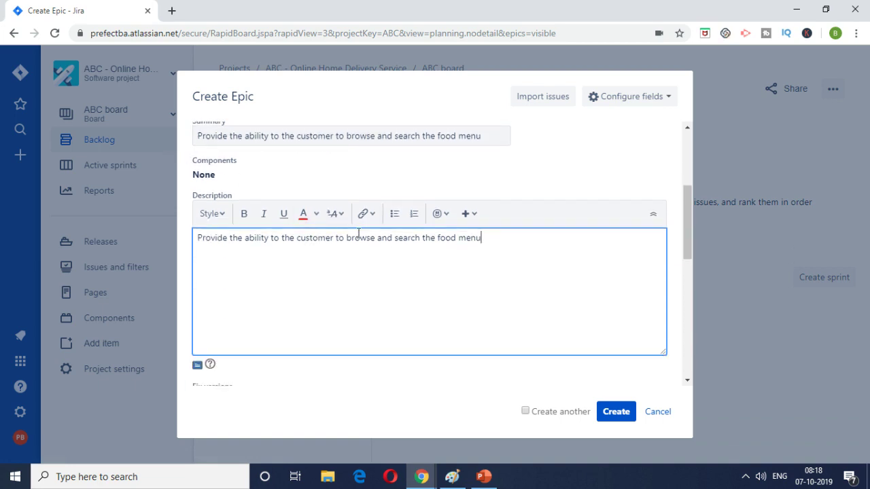
scroll(358, 235, down, 5)
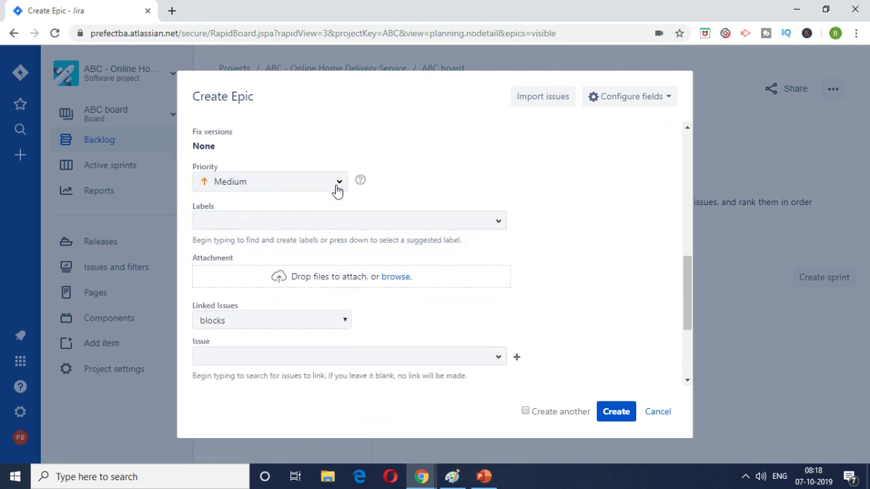
click(338, 183)
click(296, 208)
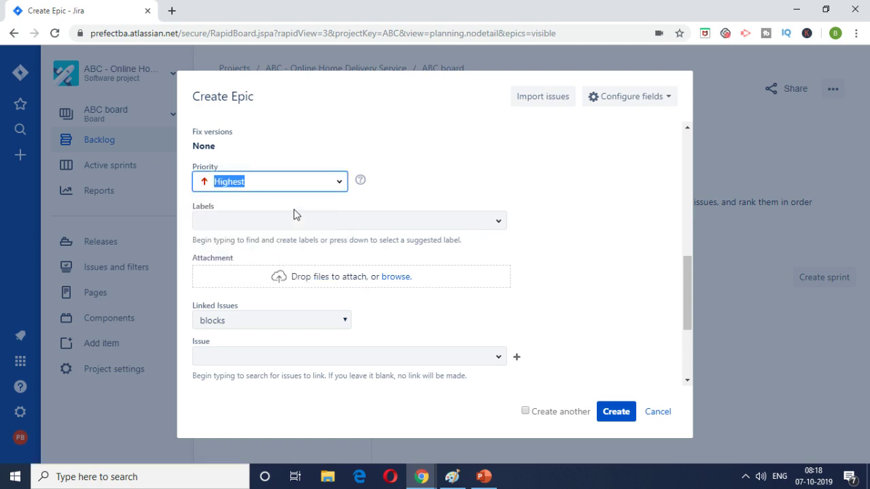
click(423, 181)
key(alt+Tab)
key(alt+Tab)
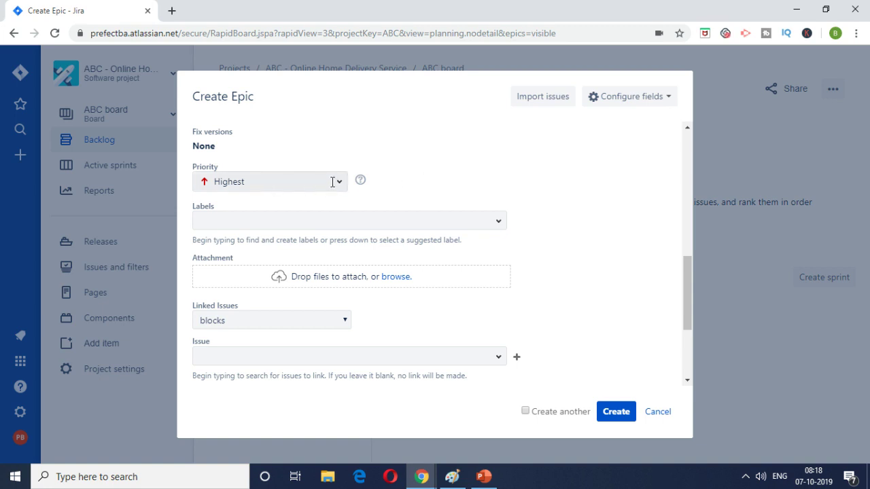
Leave Labels empty and Linked Issues unchanged while reviewing the remaining fields
click(334, 217)
click(435, 189)
scroll(569, 260, down, 1)
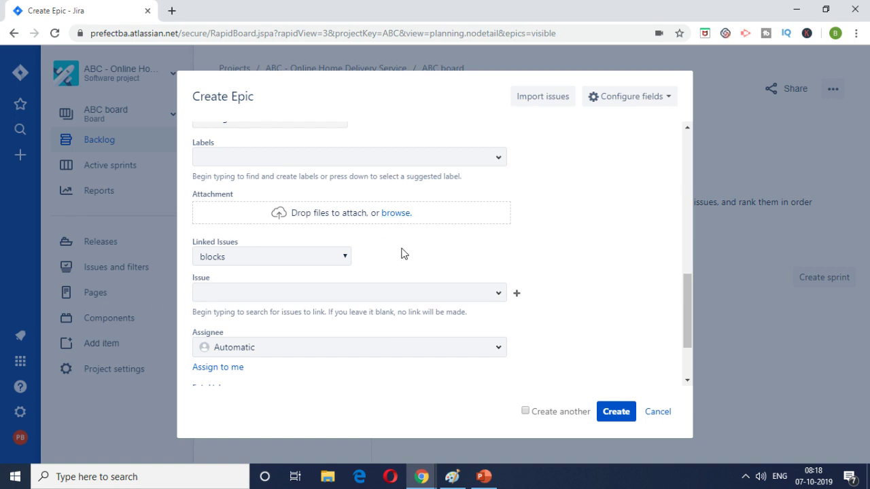
scroll(391, 246, down, 1)
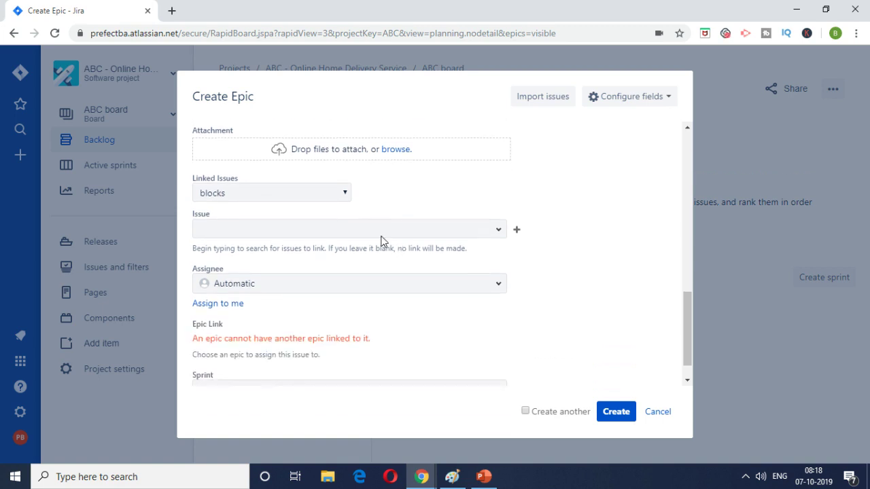
click(236, 194)
click(430, 194)
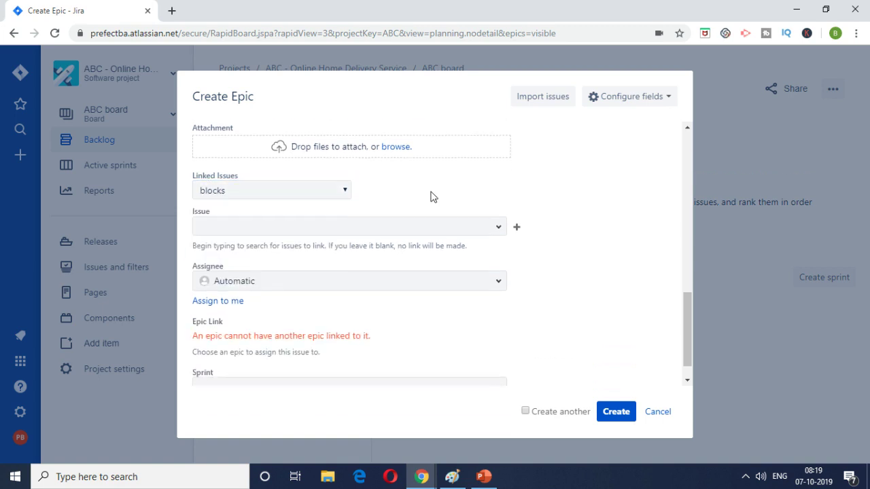
scroll(414, 193, down, 1)
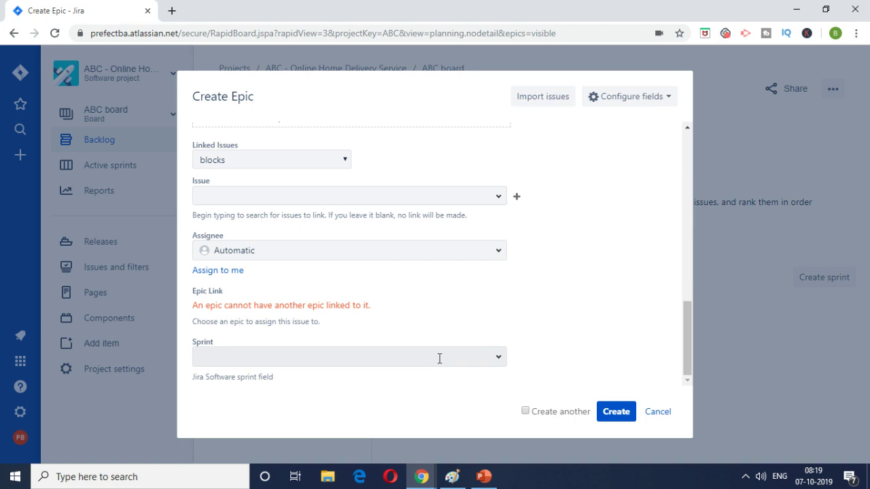
scroll(440, 358, up, 10)
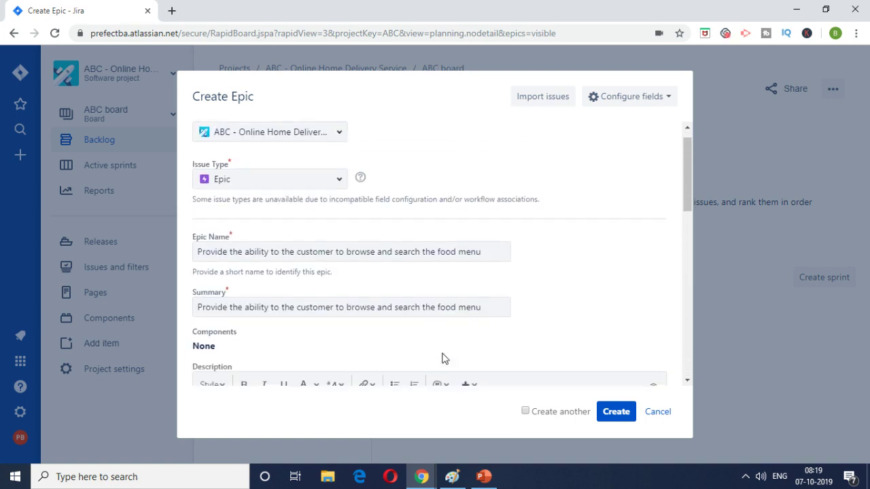
scroll(442, 353, down, 10)
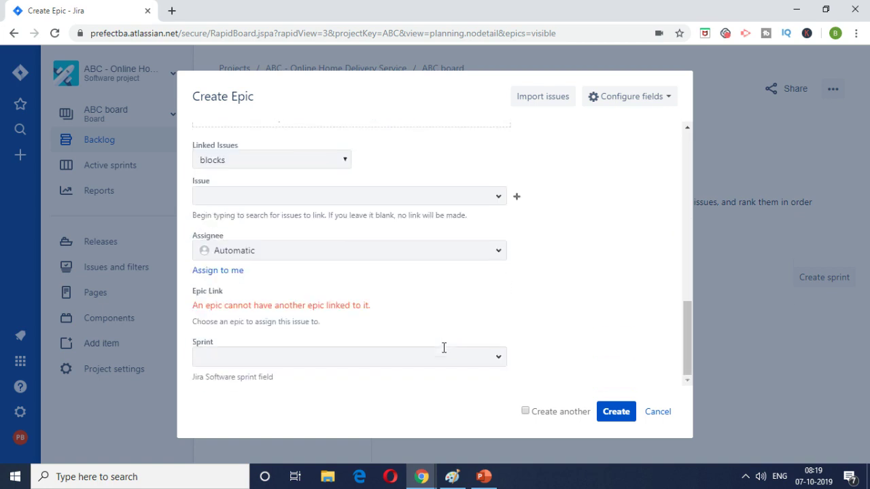
Submit the food-menu epic as ABC-1 and view all backlog issues
click(622, 421)
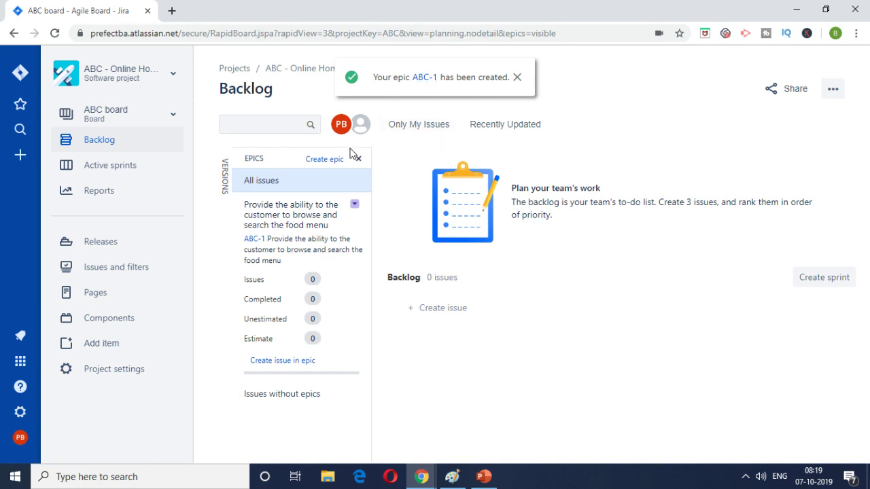
click(105, 141)
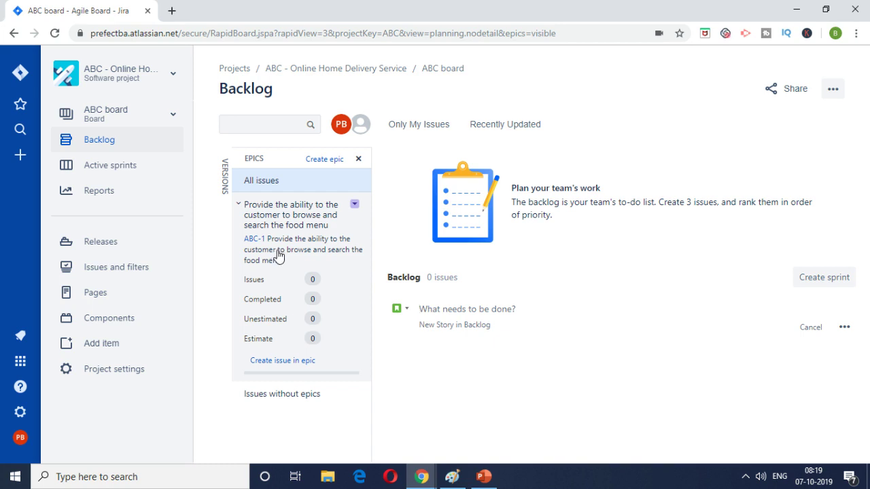
click(254, 184)
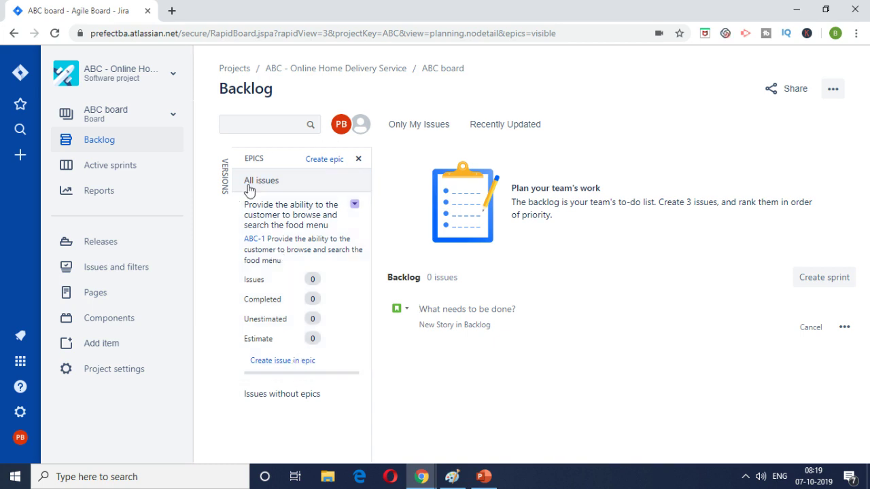
Start another epic, checking the field visibility settings, and focus Epic Name
click(334, 163)
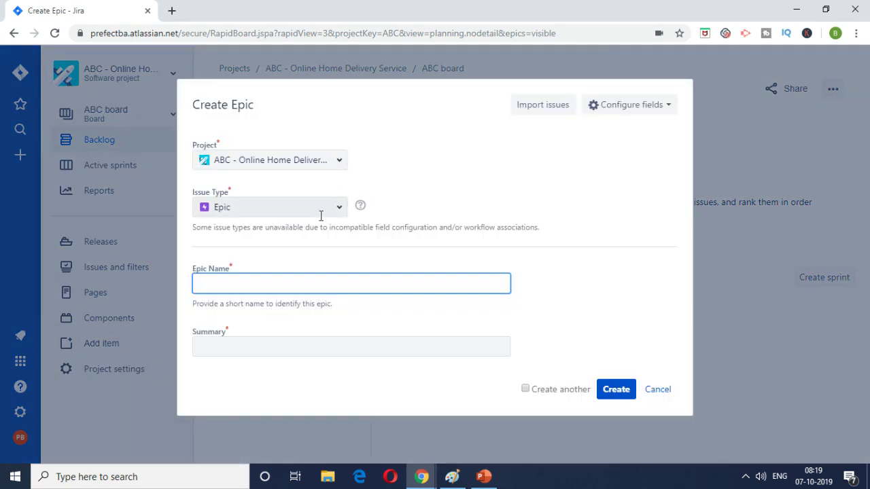
click(637, 107)
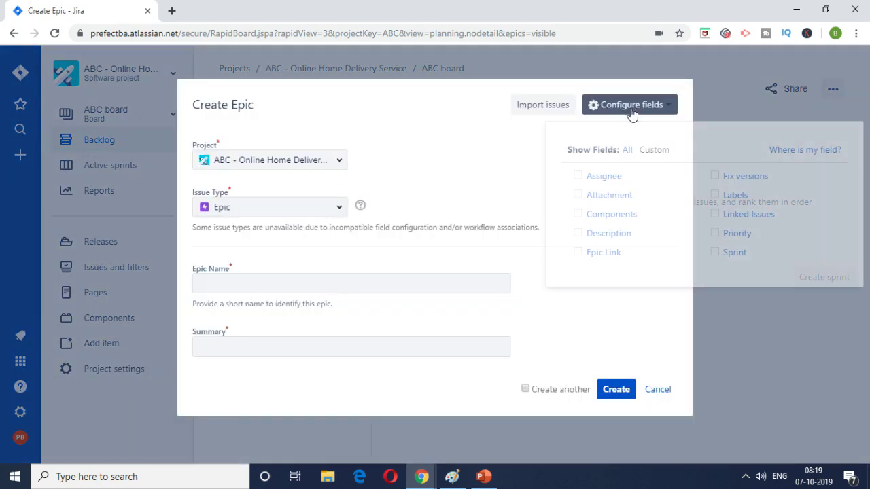
click(482, 175)
click(355, 283)
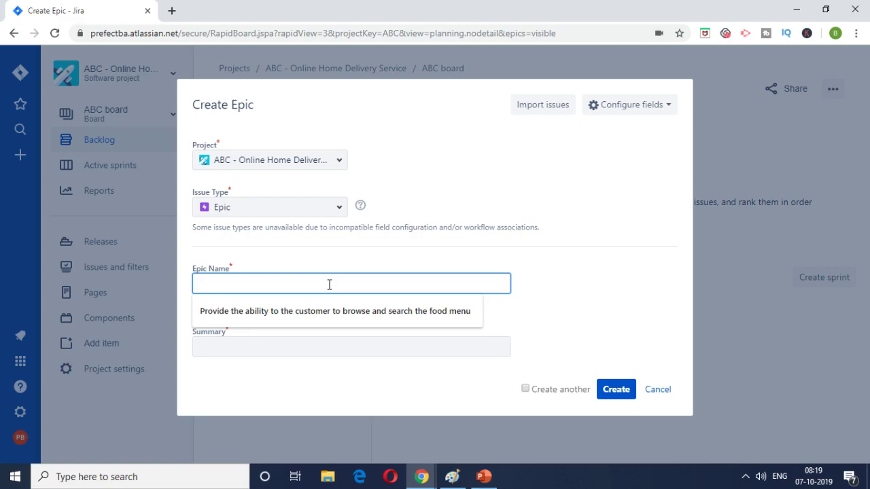
key(alt+Tab)
key(alt+Tab)
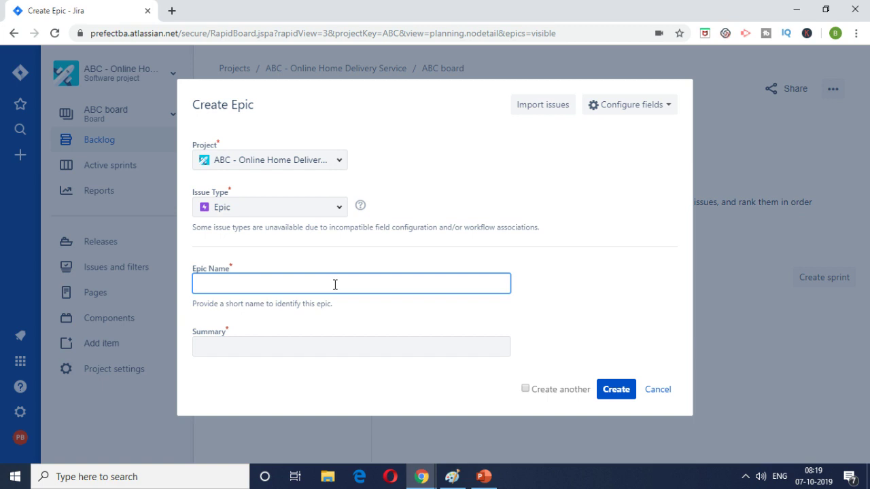
Create the 'Order' epic, summary 'Provide the ability for the customer to order online', with Create another ticked
text(rder)
key(Tab)
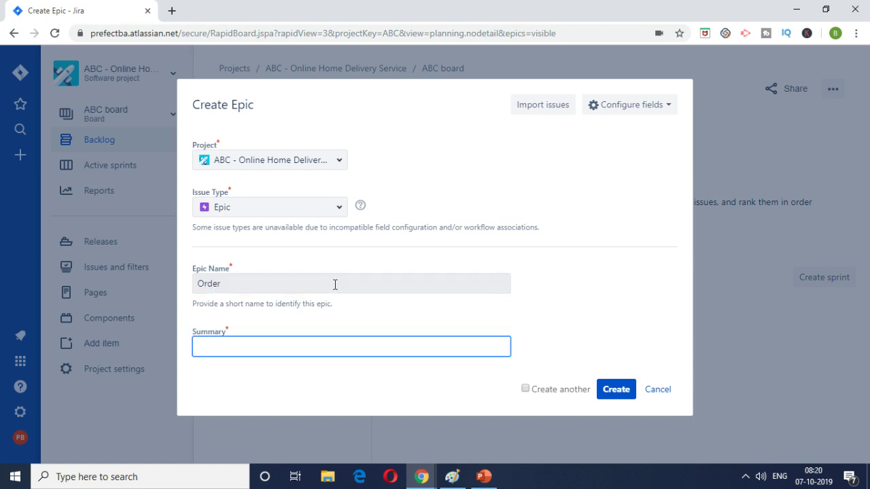
text(Provide the )
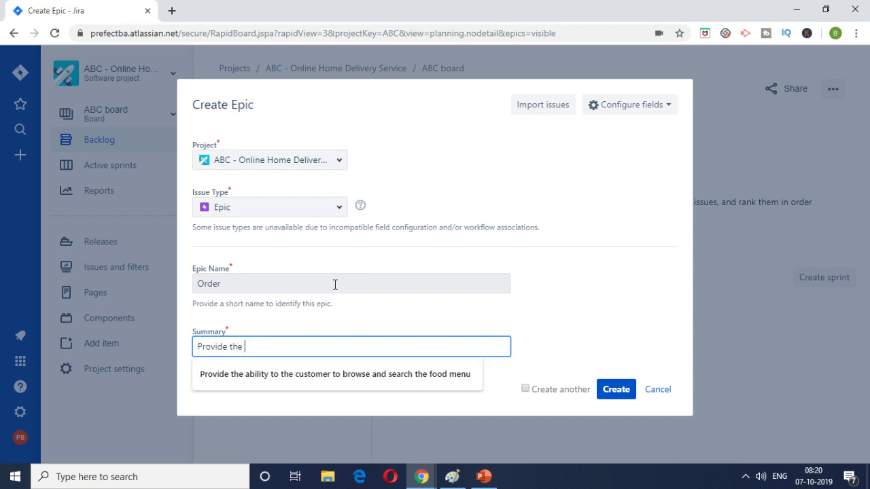
text(ability for)
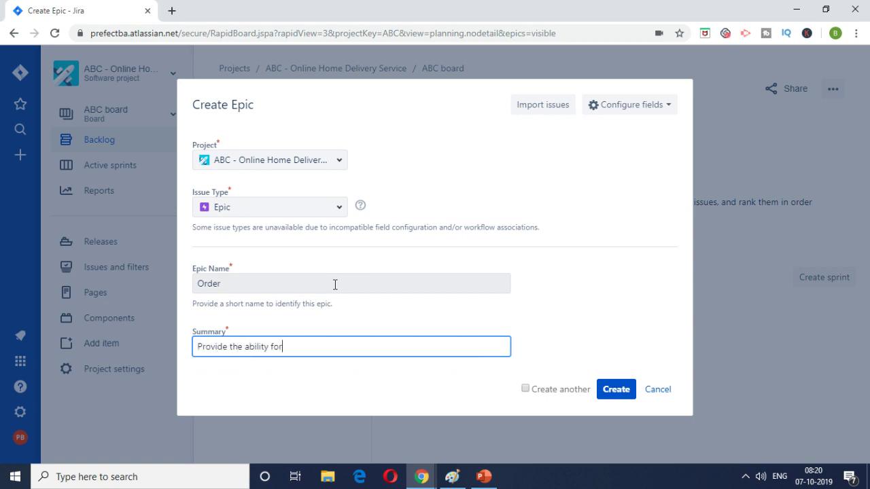
text( the customer to order online)
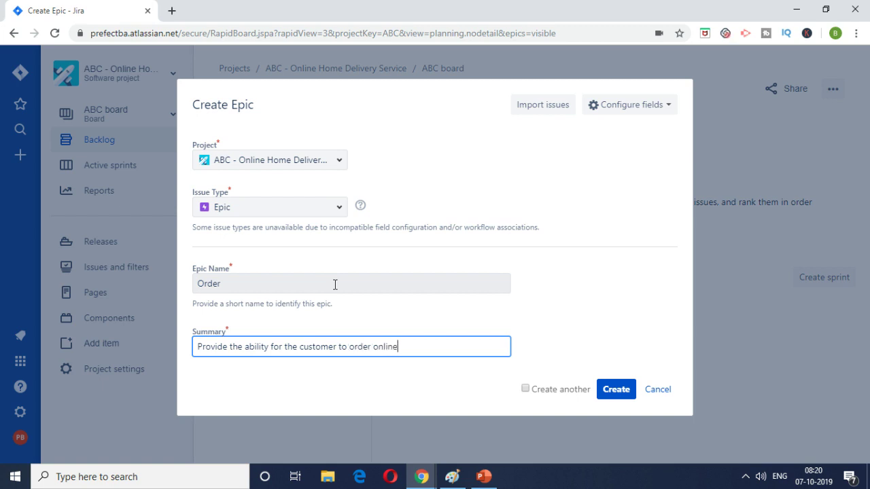
click(334, 282)
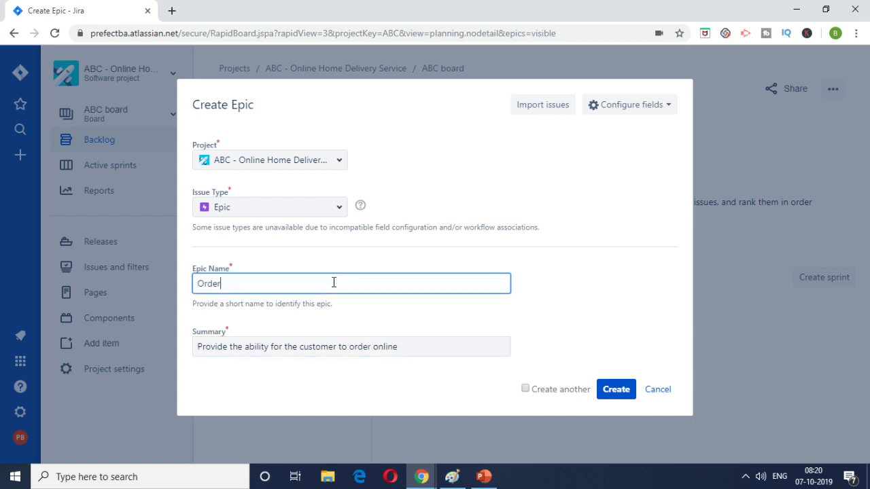
click(526, 389)
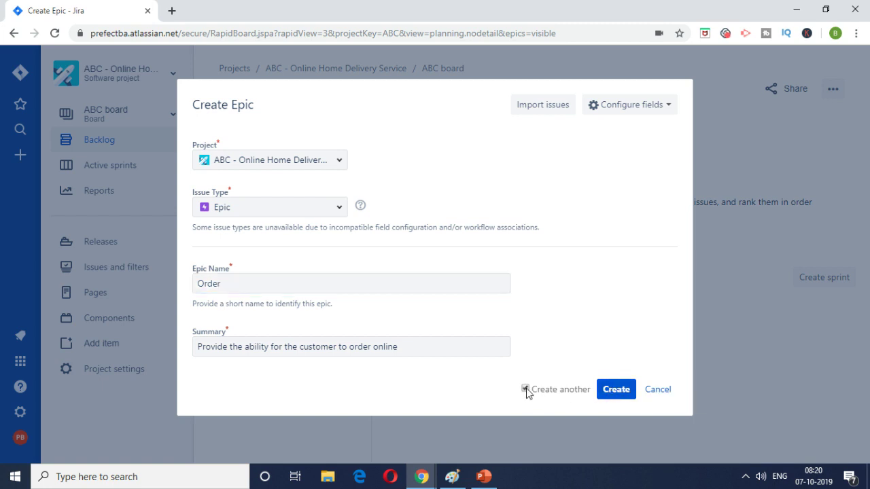
click(610, 392)
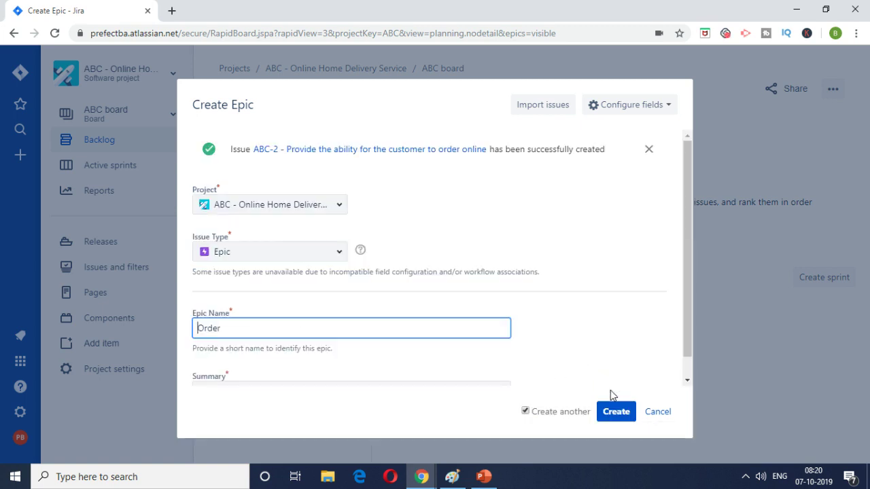
Create the 'Payment for Online Order' epic, summarised as letting the customer make payment for their order
scroll(363, 177, down, 1)
scroll(334, 214, up, 1)
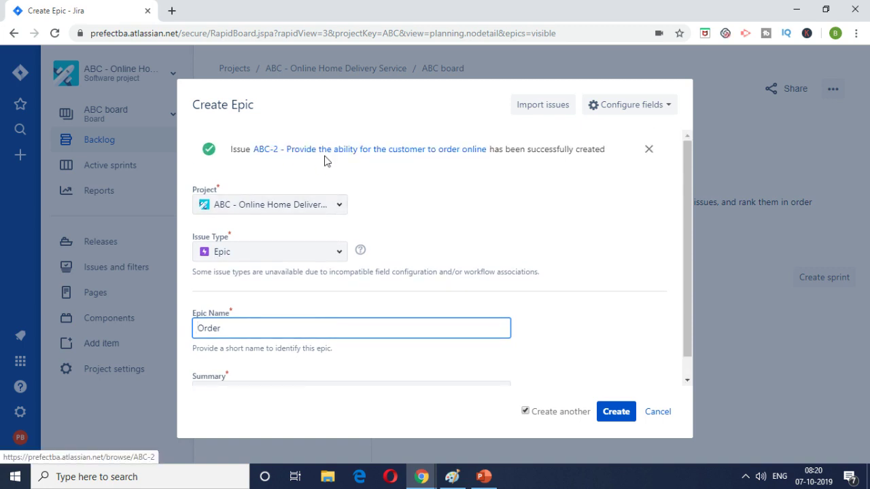
scroll(268, 203, down, 1)
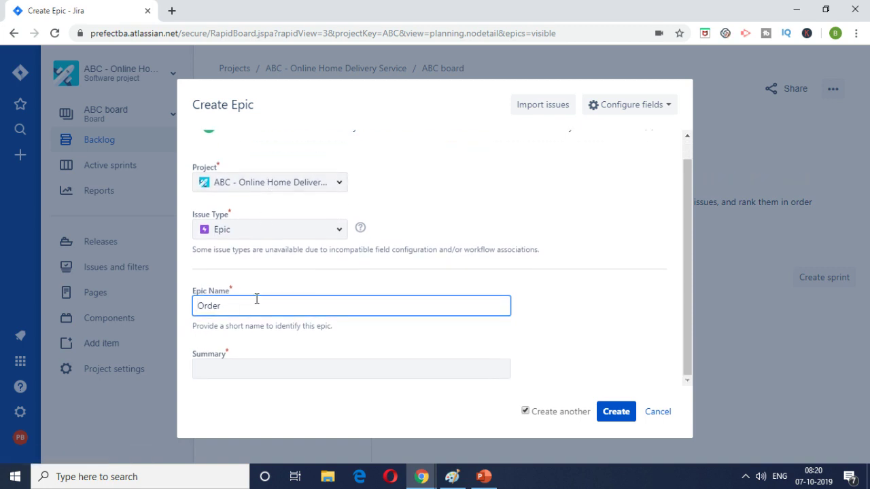
key(alt+Tab)
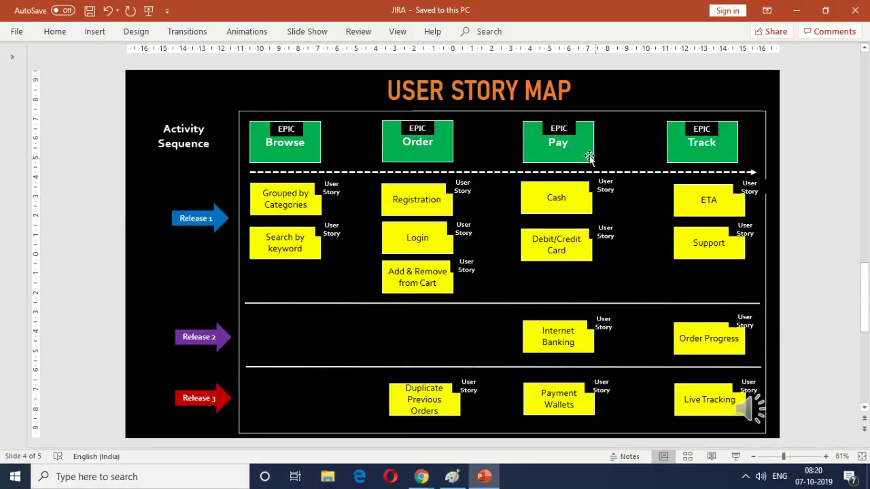
key(alt+Tab)
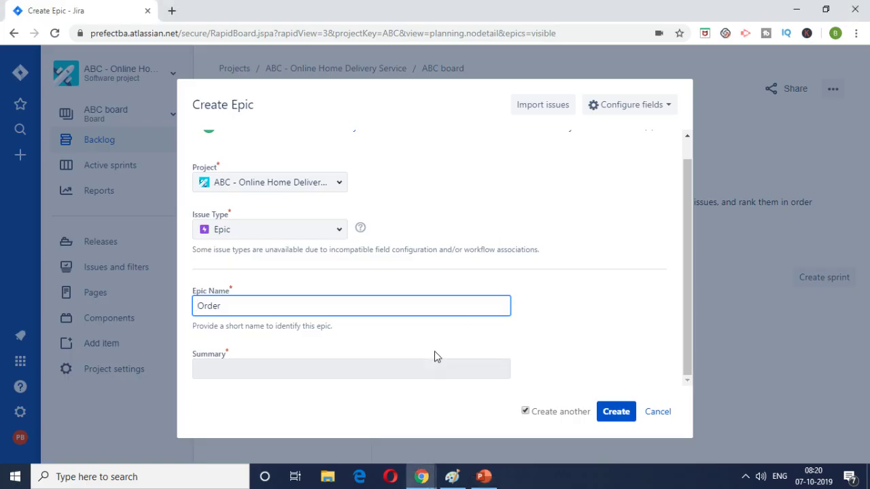
text(Online)
key(BackSpace)
key(BackSpace)
key(BackSpace)
key(BackSpace)
key(BackSpace)
key(BackSpace)
text(Payment for Online)
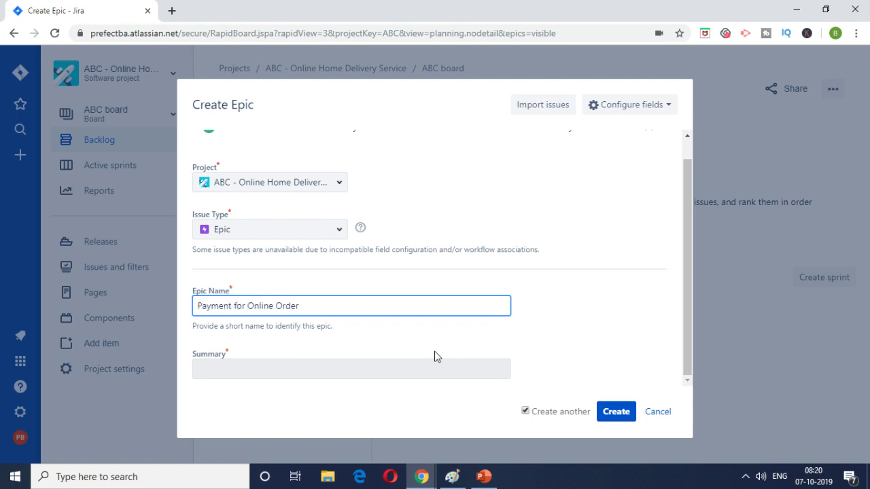
click(419, 373)
text(Provide the ab)
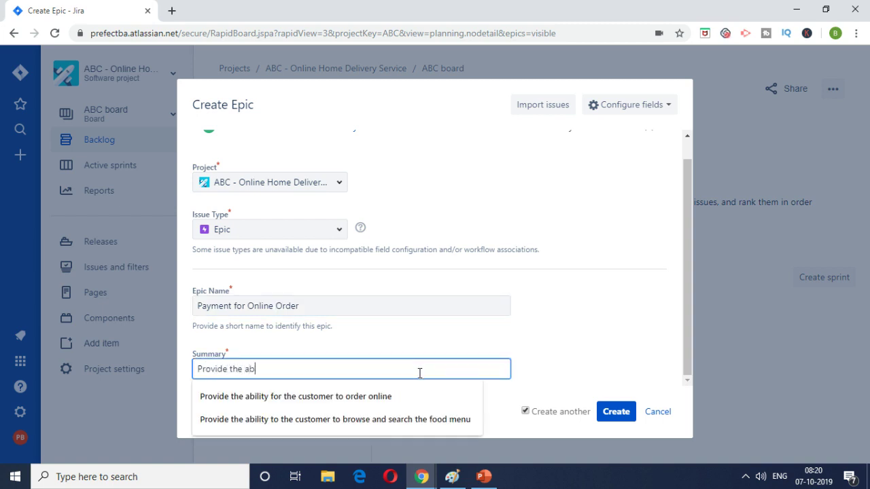
text(ility for t)
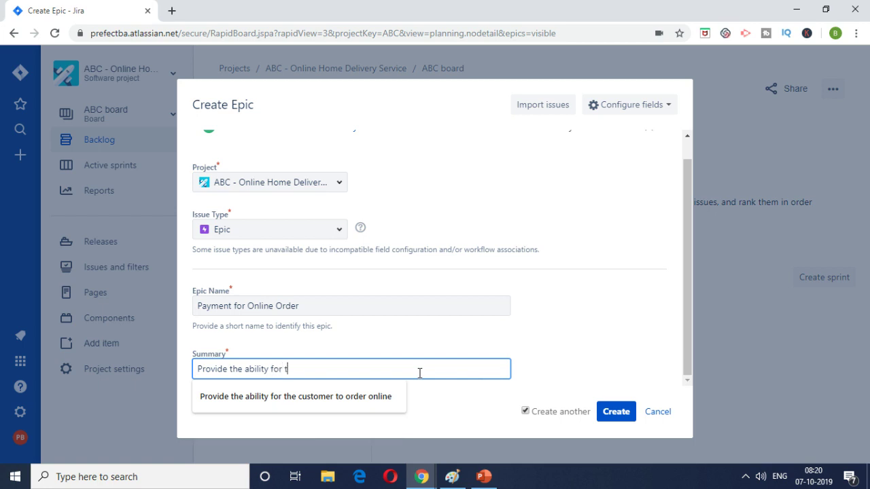
text(he customer to make )
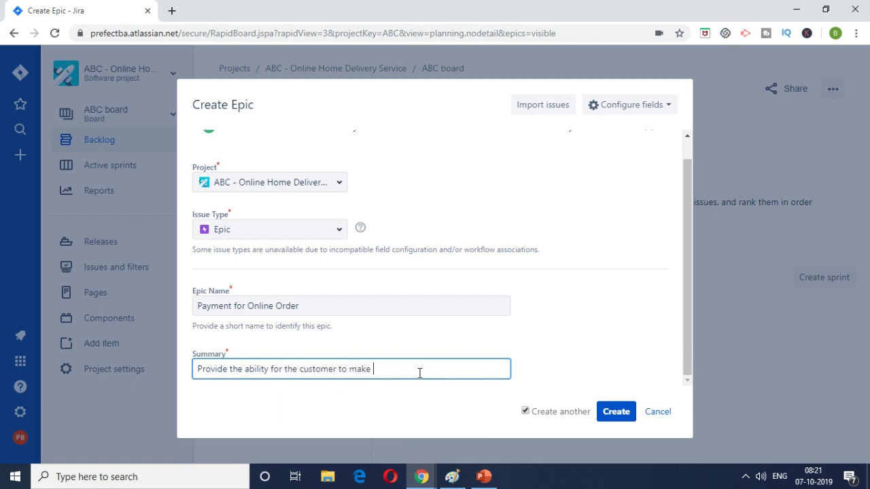
text(payment for their Online Order)
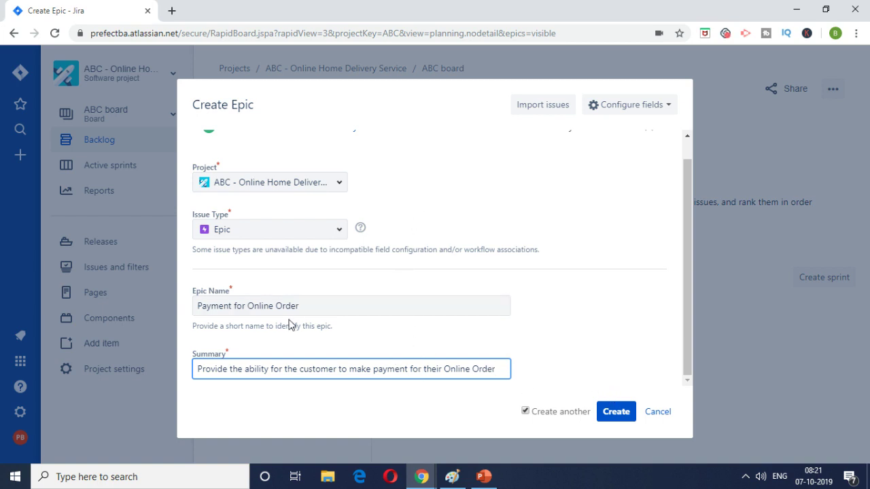
click(617, 414)
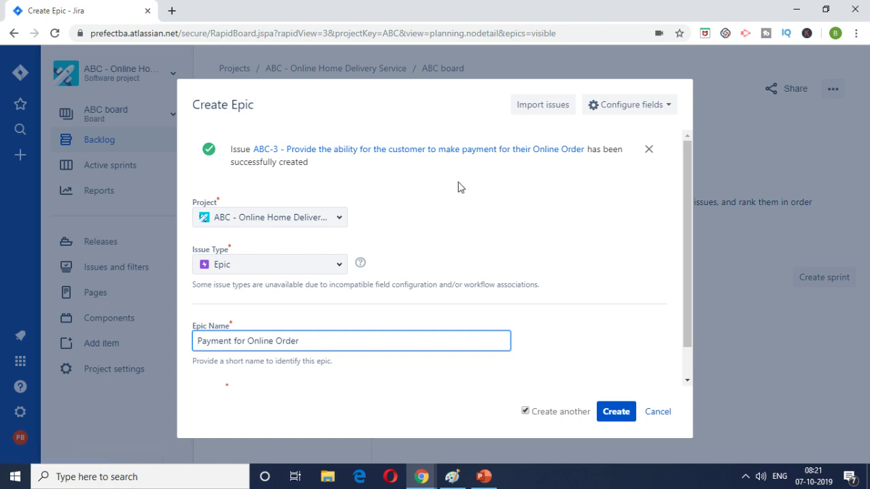
Review the Browse, Order and Pay epic boxes on the User Story Map slide
key(alt+Tab)
click(305, 136)
drag(305, 136, 305, 139)
click(417, 143)
click(559, 148)
click(717, 151)
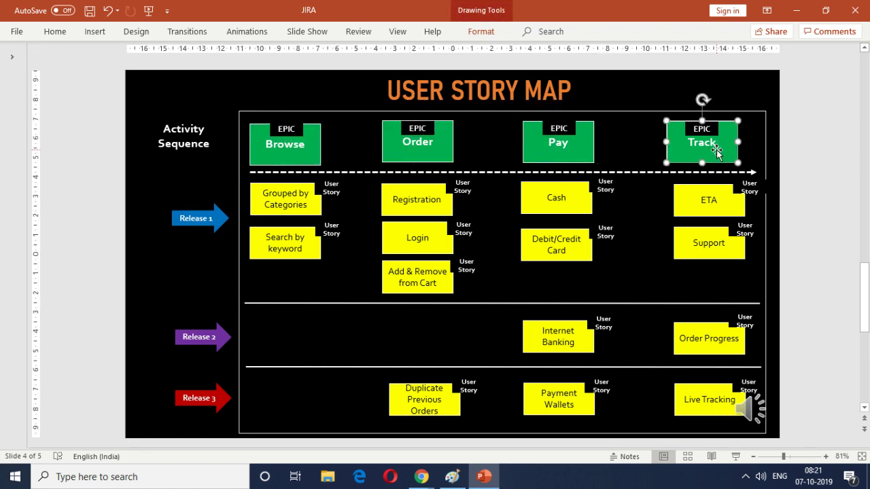
Create the 'Tracking of Online Order' epic with its tracking summary, Create another unticked
key(alt+Tab)
double_click(227, 337)
text(Tracking for Online Order)
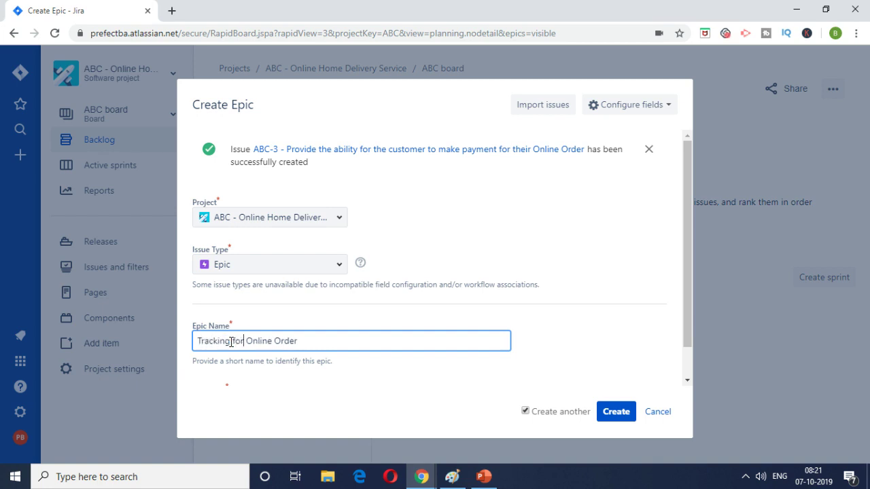
double_click(231, 341)
text(of)
scroll(256, 383, down, 1)
click(254, 372)
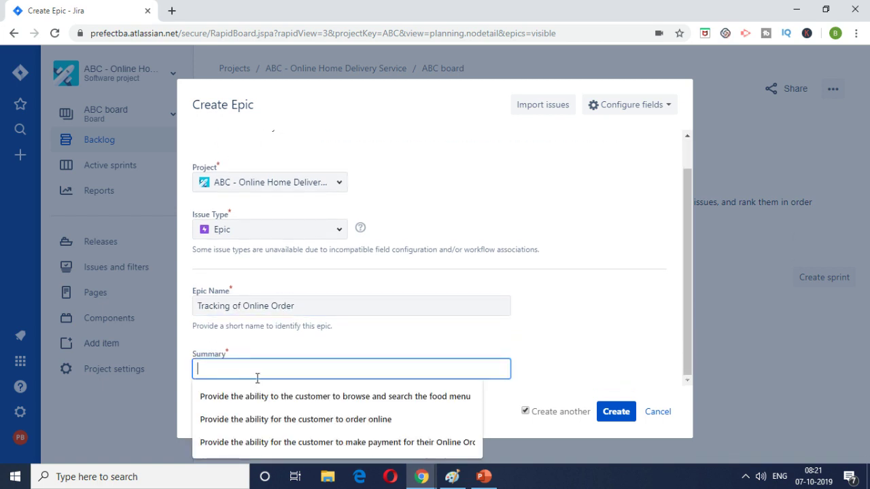
text(Provide the ability to the cust)
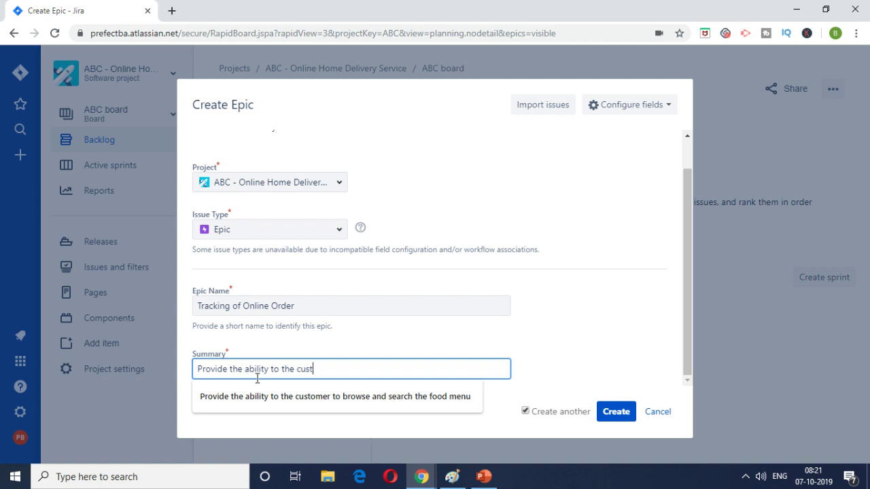
text(omer for tracking their Online Order)
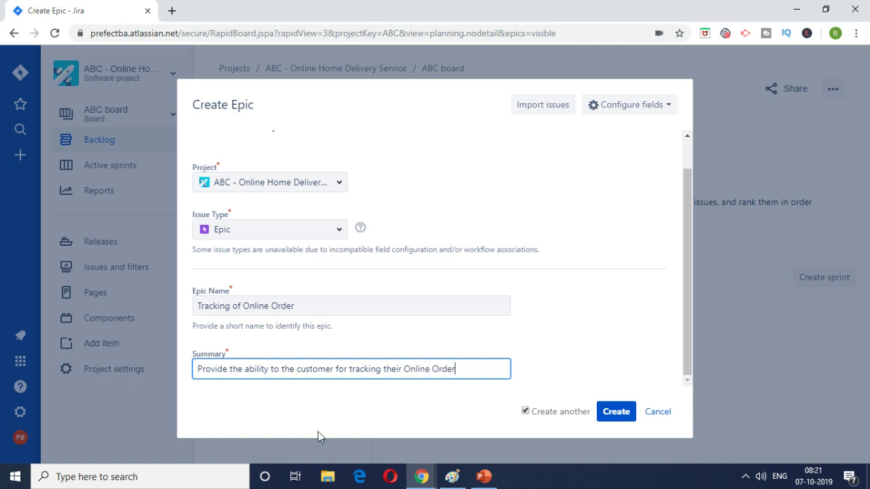
click(525, 411)
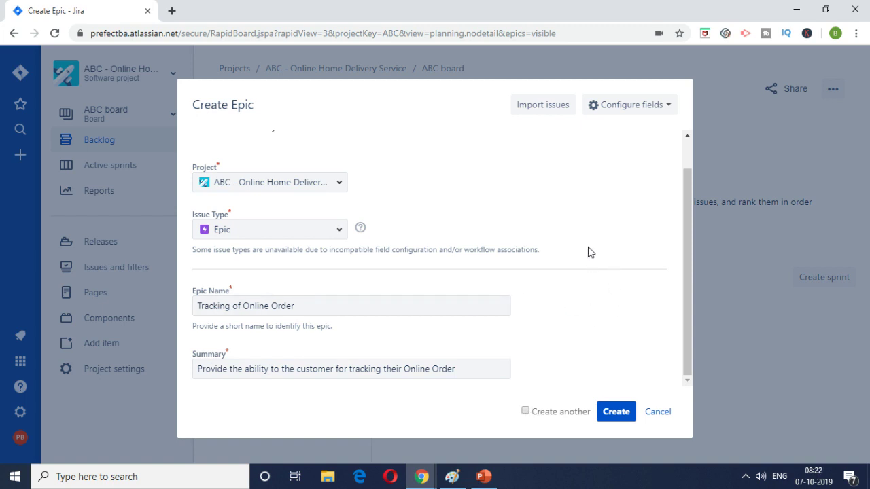
click(611, 421)
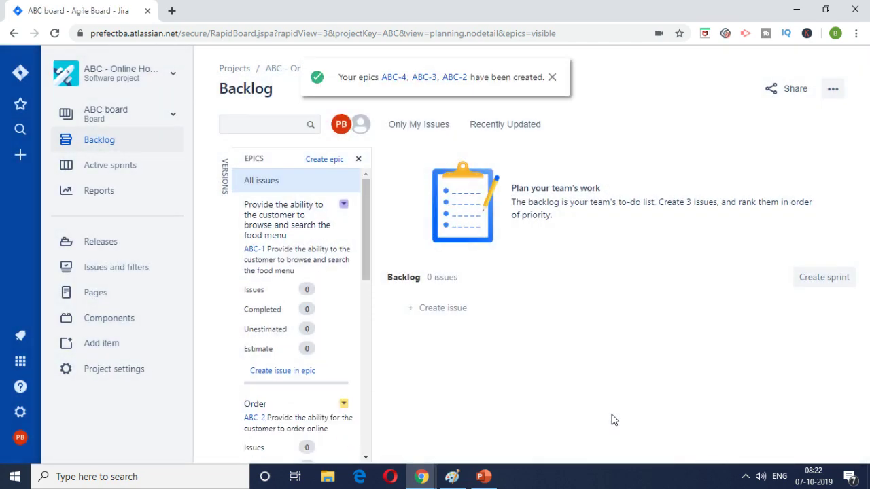
scroll(361, 207, down, 3)
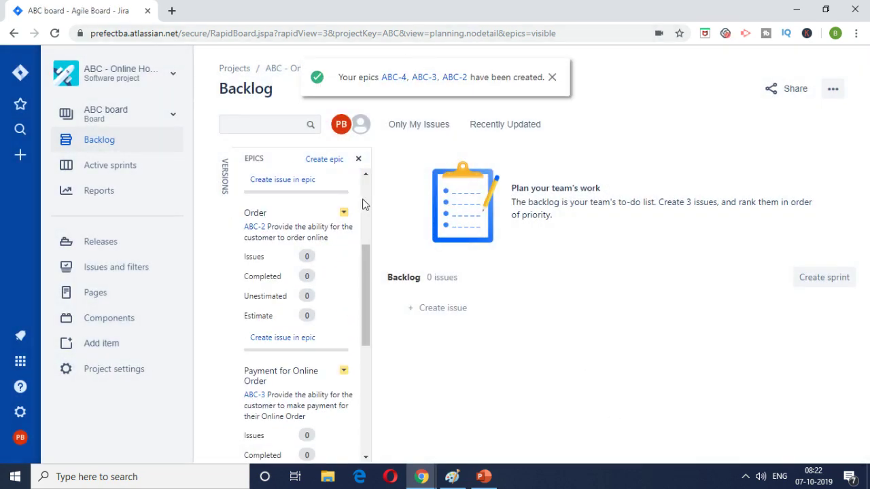
scroll(362, 204, up, 3)
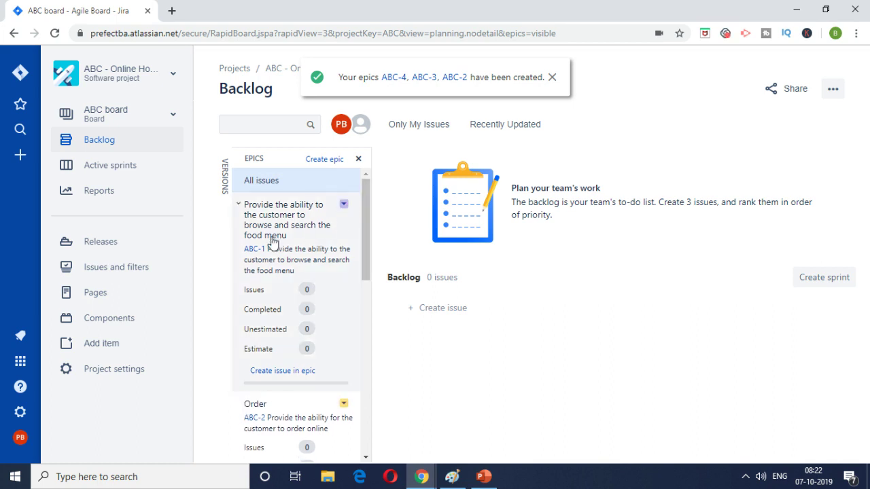
scroll(257, 259, down, 3)
scroll(257, 295, down, 6)
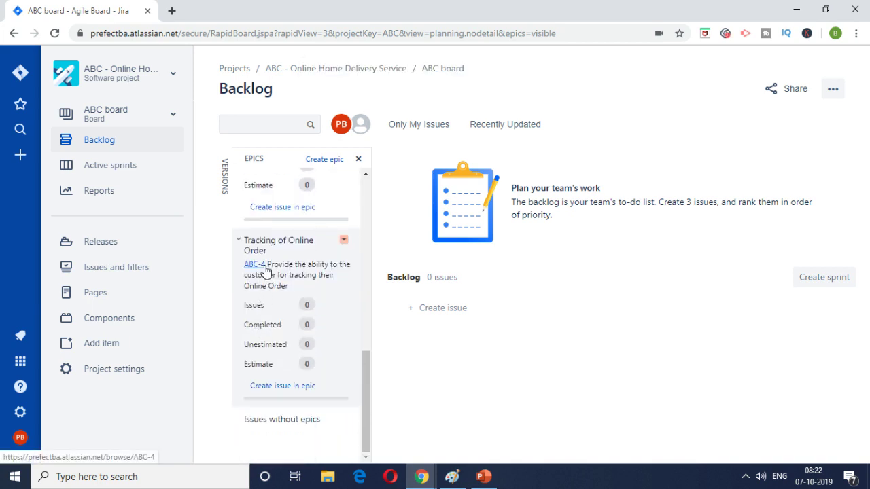
scroll(314, 384, up, 7)
scroll(314, 380, up, 5)
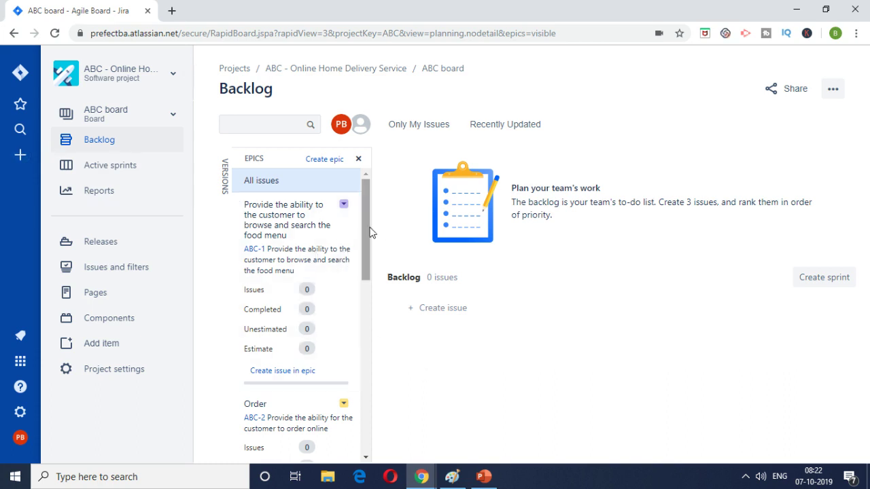
scroll(311, 264, down, 3)
scroll(311, 264, down, 5)
scroll(311, 265, up, 8)
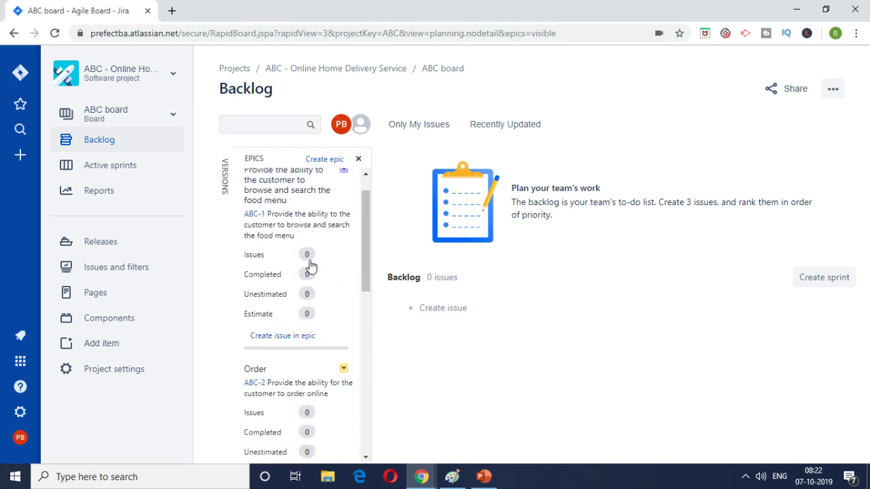